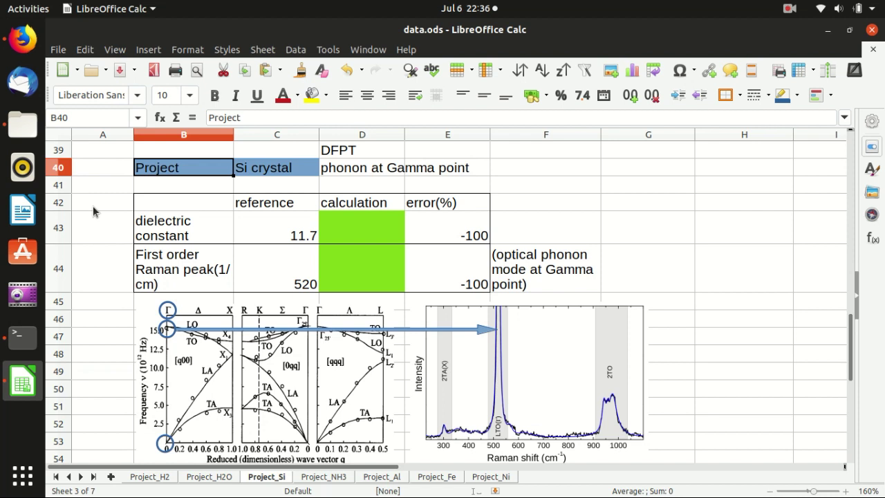
Step: Review the Si table's title, project name, row labels, and phonon dispersion and Raman figures
click(363, 169)
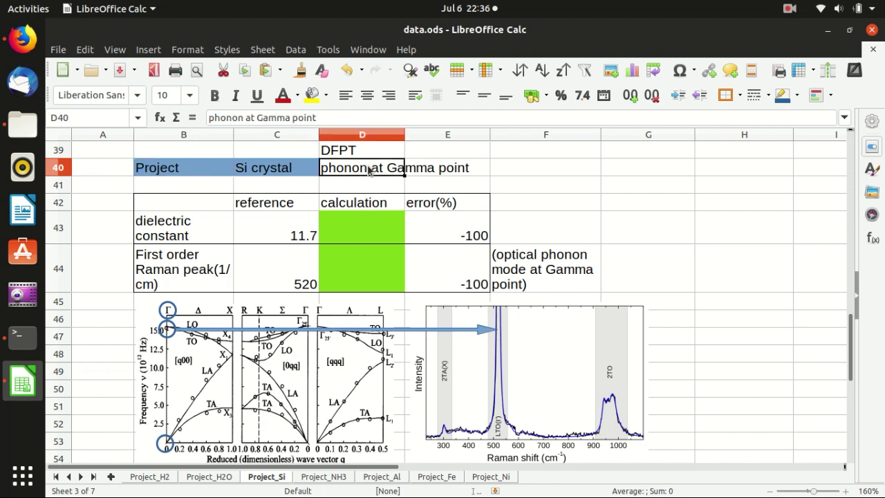
click(305, 171)
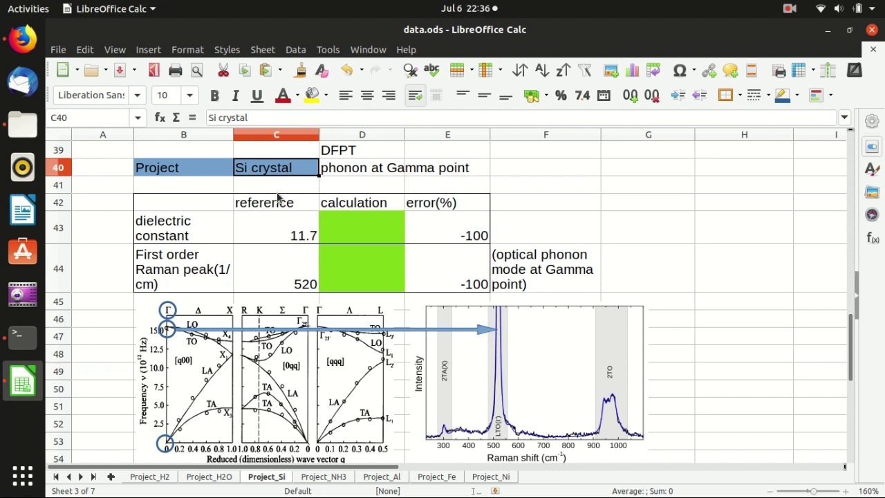
click(190, 236)
click(196, 279)
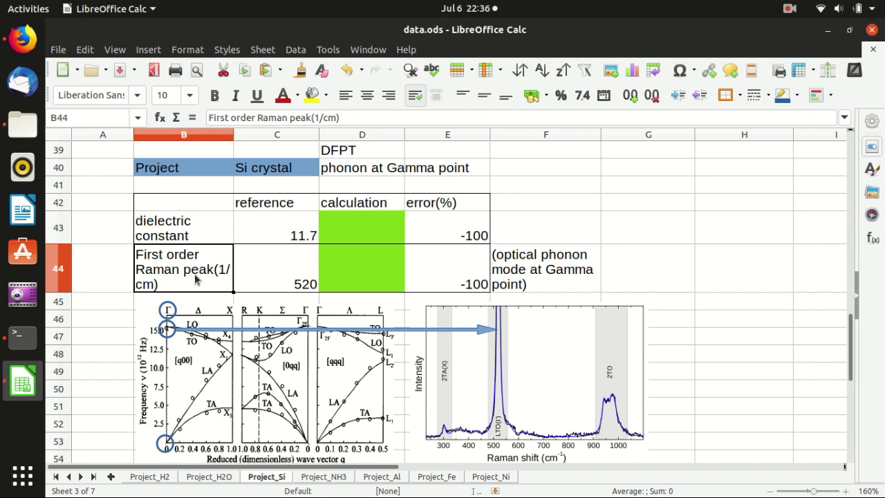
click(241, 360)
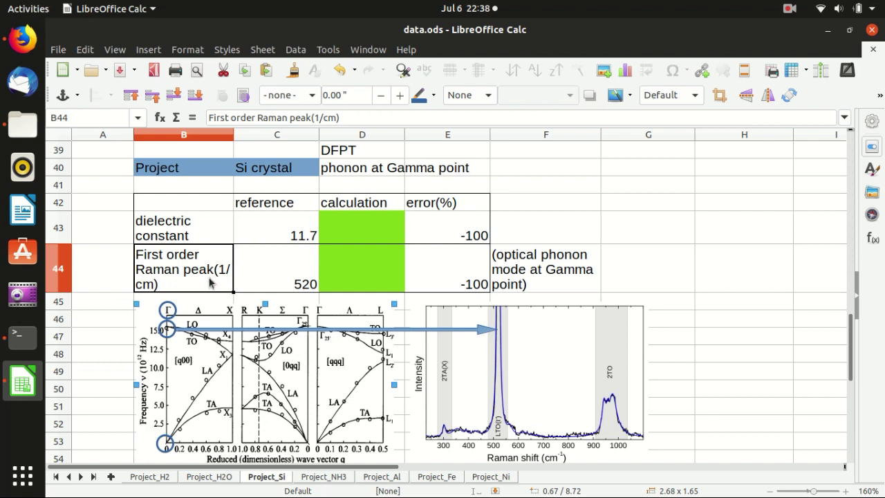
click(700, 302)
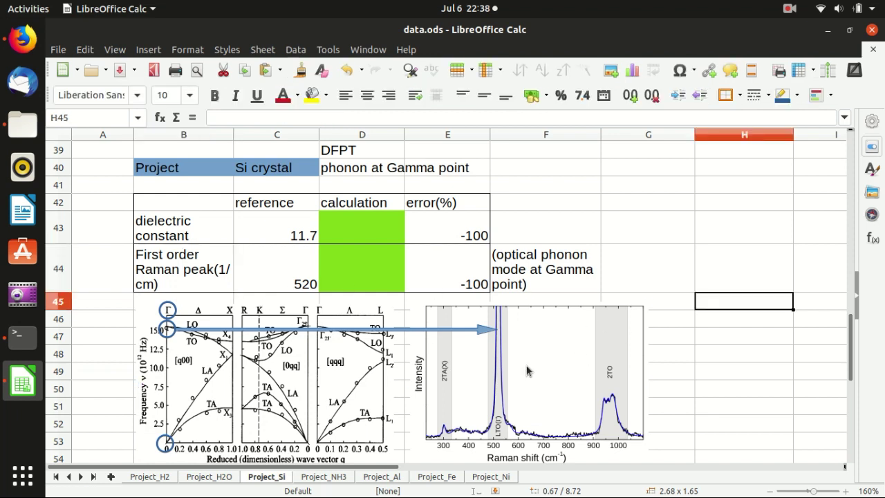
click(527, 369)
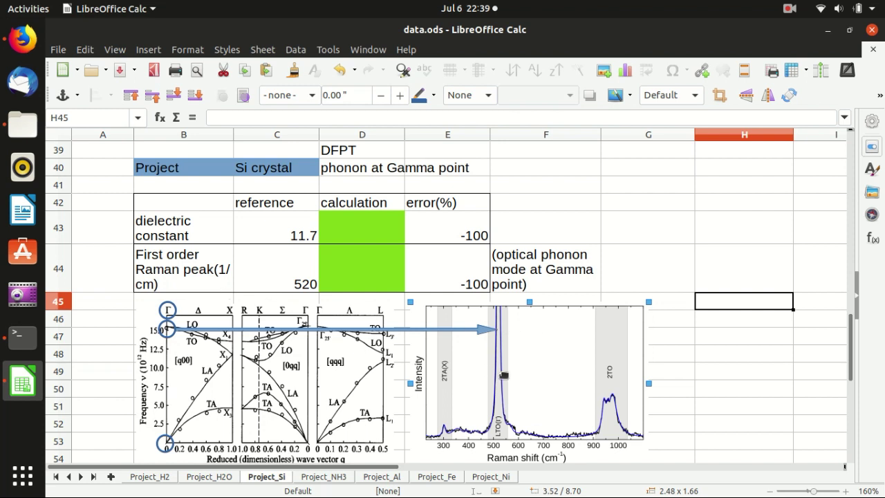
Step: Check the Raman reference 520, the empty calculated cells and the error-percentage formula
click(301, 272)
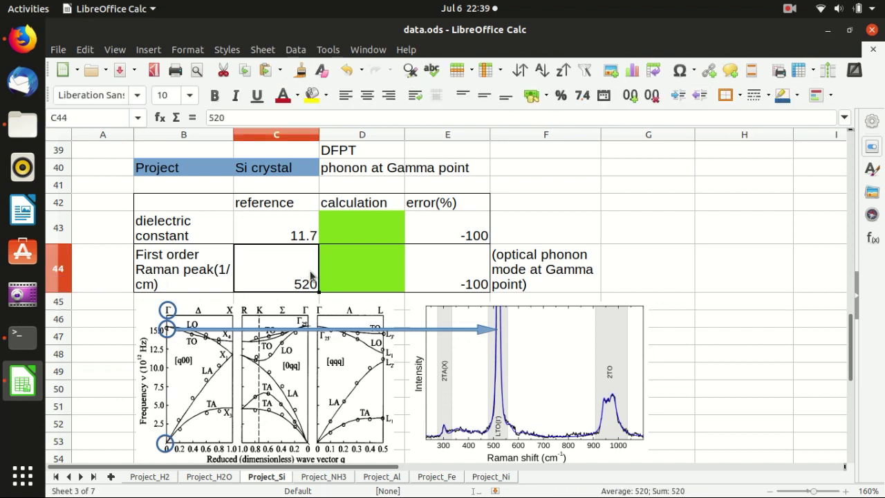
click(361, 267)
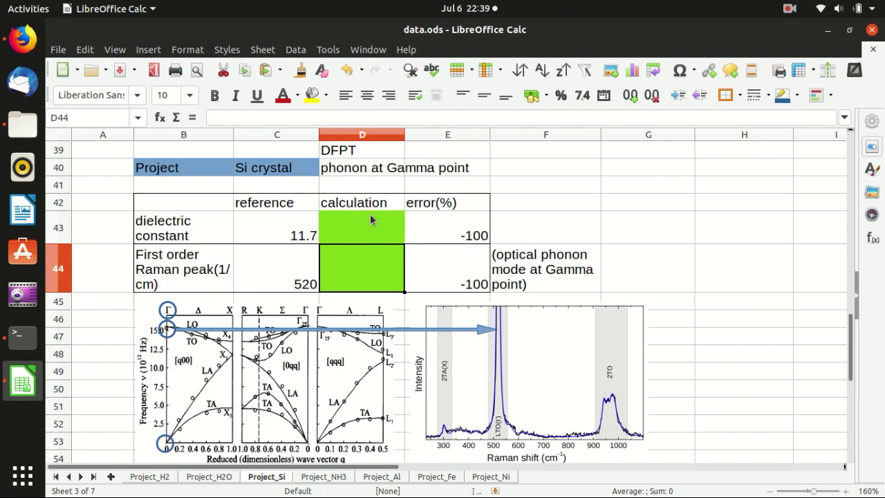
click(372, 222)
click(363, 268)
click(443, 236)
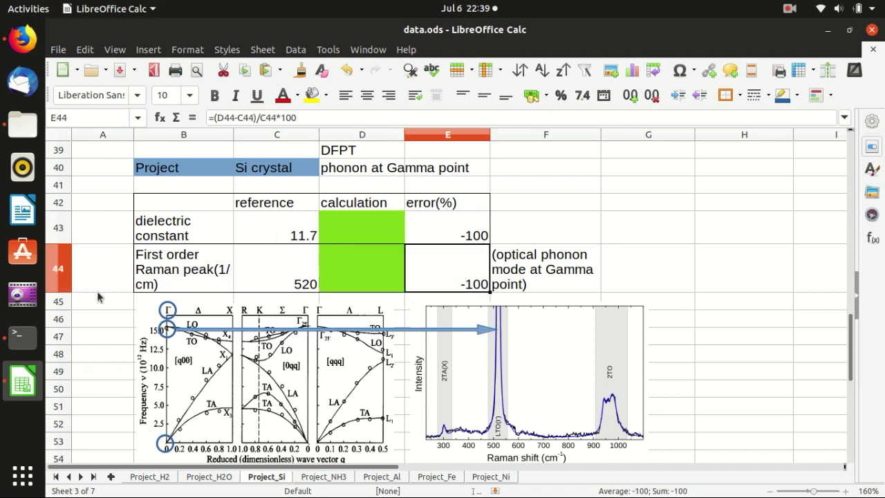
click(23, 337)
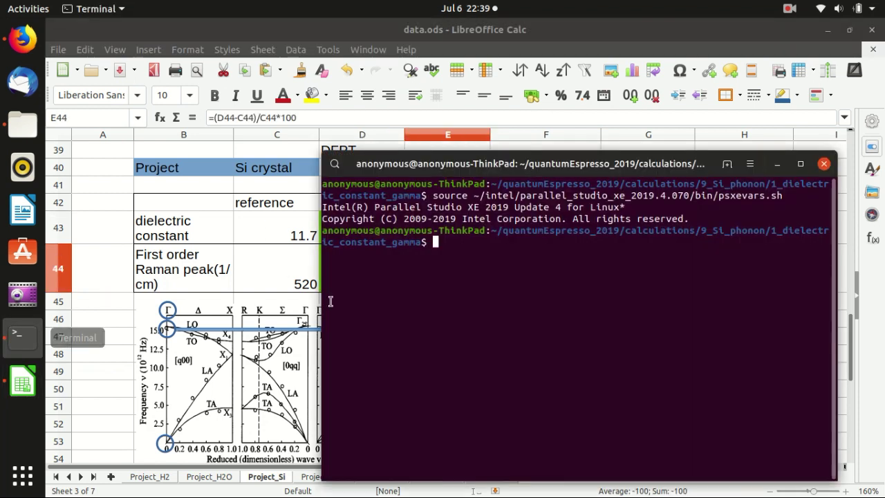
Step: Open si.1_scf.in in the editor and review the &system section and conv_thr=1e-10
click(24, 132)
double_click(286, 127)
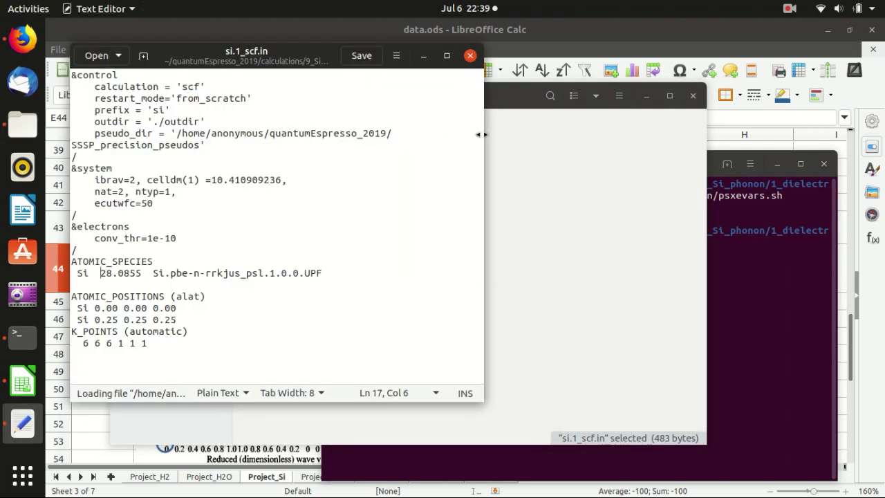
drag(482, 132, 542, 143)
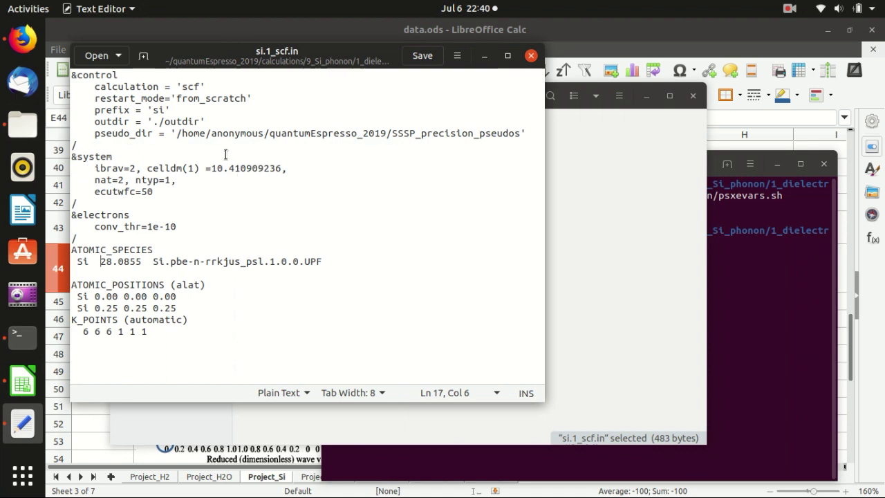
click(211, 157)
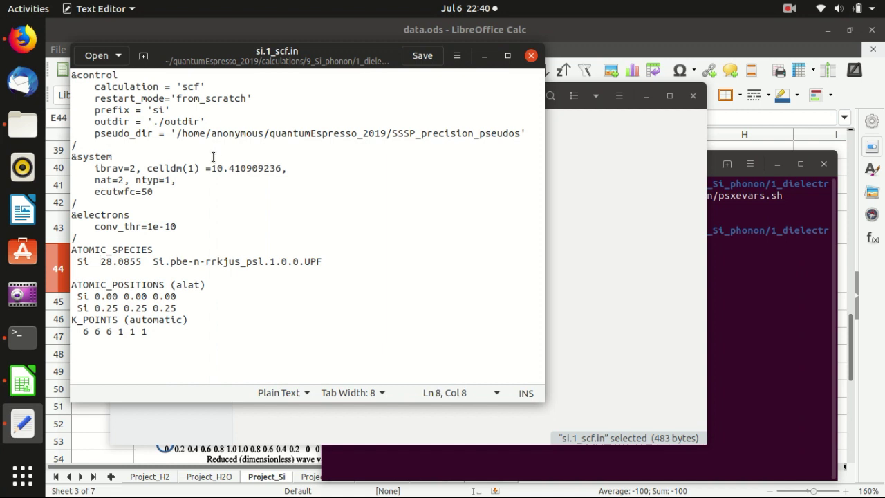
drag(177, 226, 165, 226)
click(184, 226)
click(116, 227)
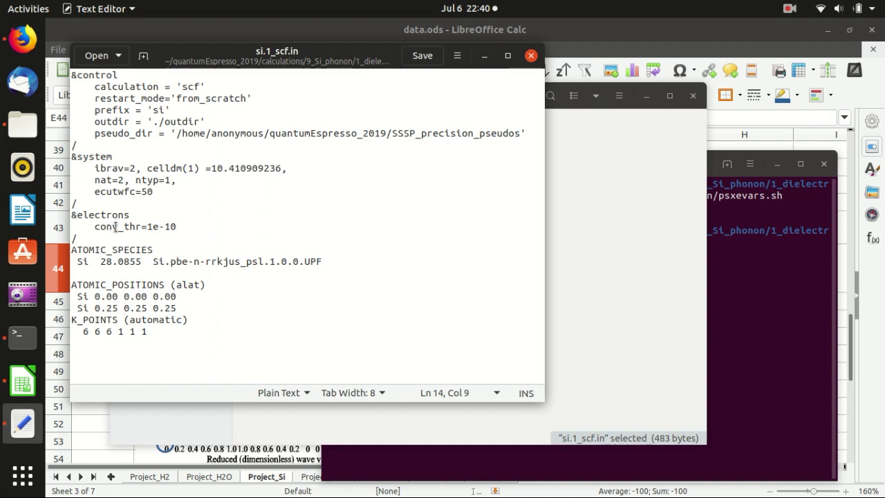
double_click(116, 227)
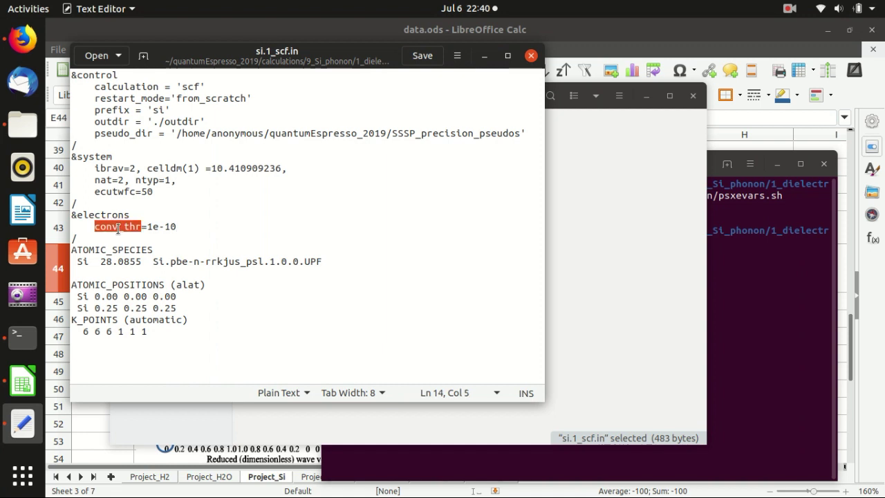
drag(179, 227, 167, 227)
click(184, 237)
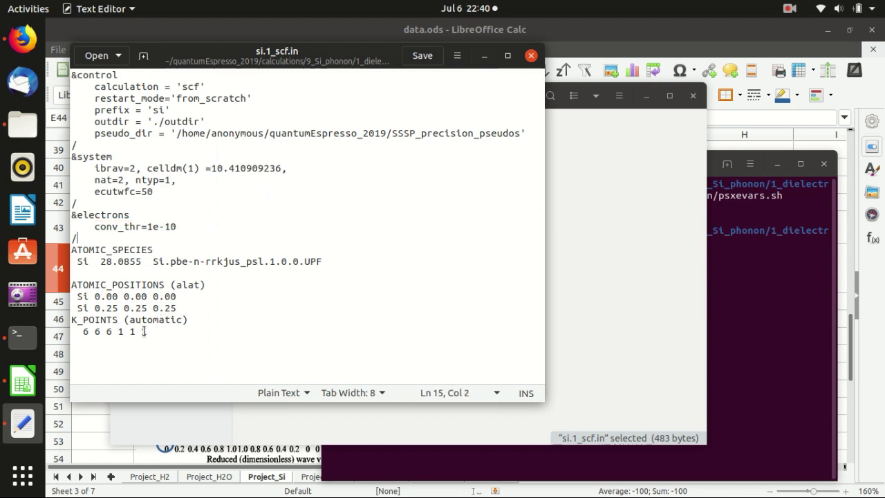
Step: Review the K_POINTS grid of 6 6 6 with 1 1 1 offsets
mouse_move(144, 331)
mouse_down()
mouse_move(112, 332)
mouse_move(148, 337)
mouse_up()
click(128, 333)
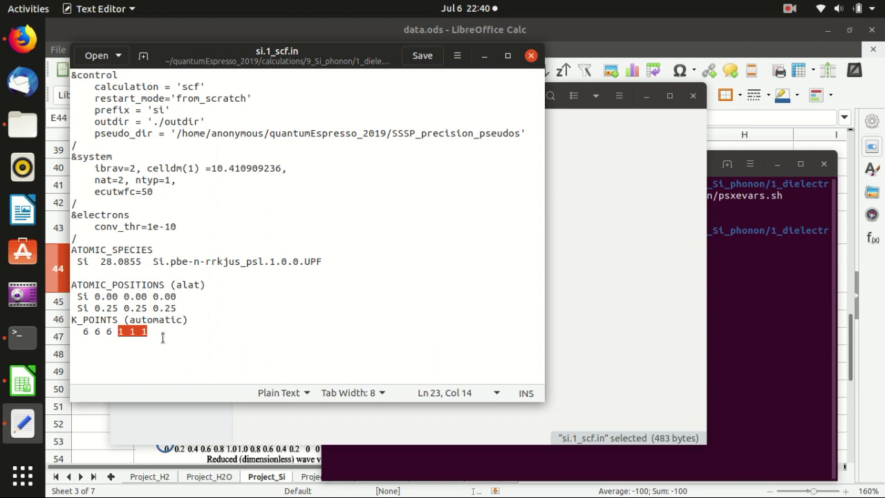
click(147, 333)
drag(147, 333, 114, 335)
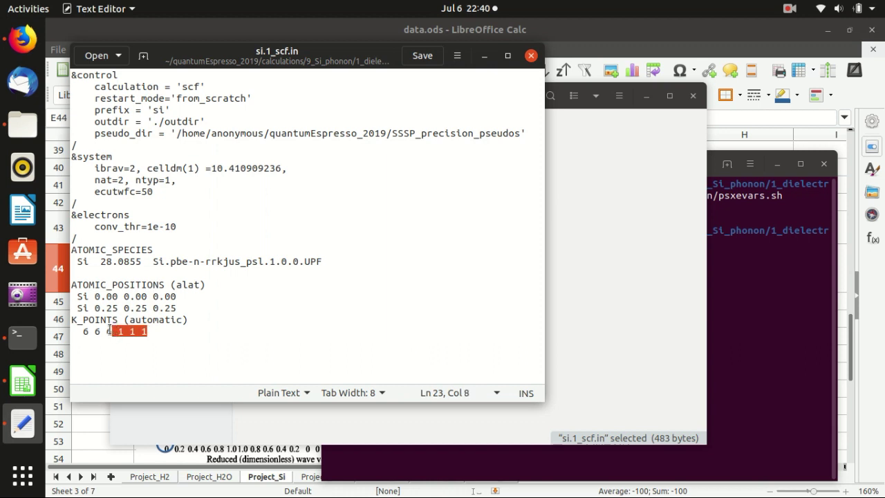
drag(111, 332, 82, 333)
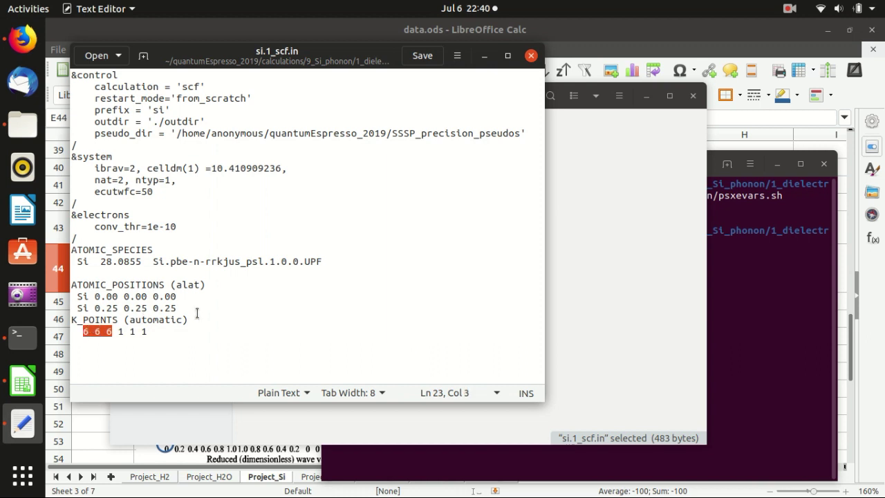
click(149, 331)
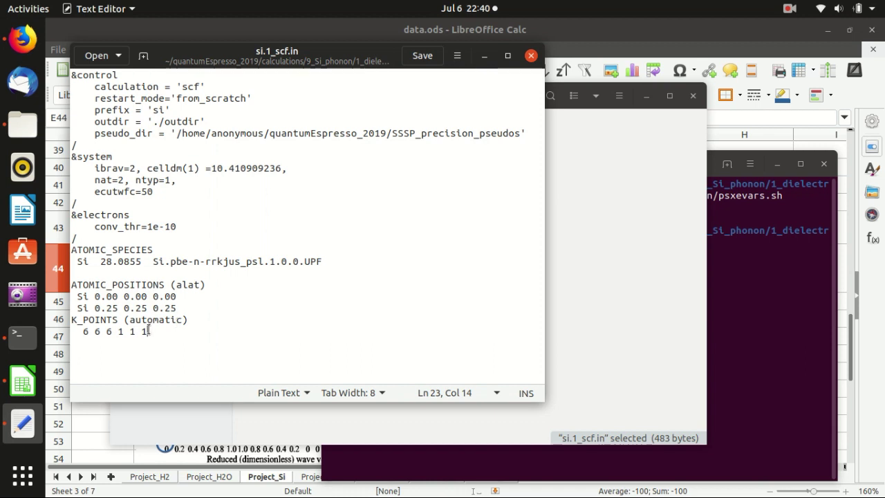
drag(146, 332, 83, 333)
click(148, 332)
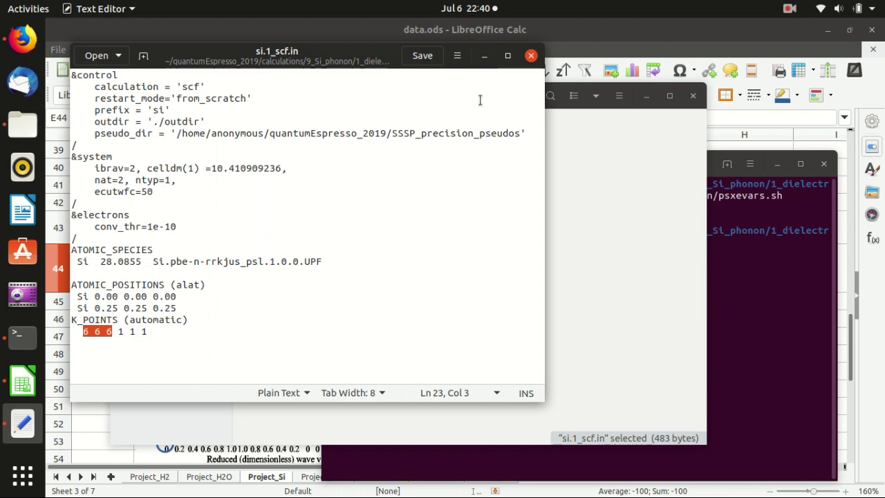
Step: Save and close si.1_scf.in, returning to the terminal
click(422, 55)
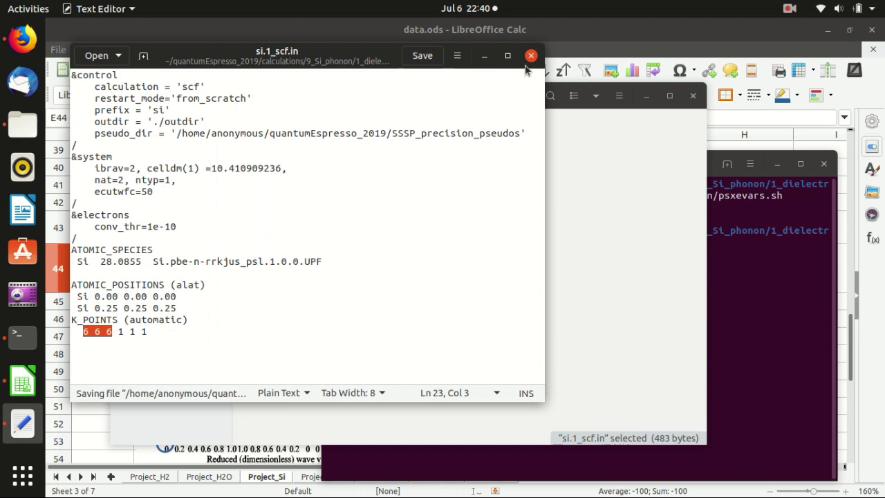
click(530, 56)
click(765, 223)
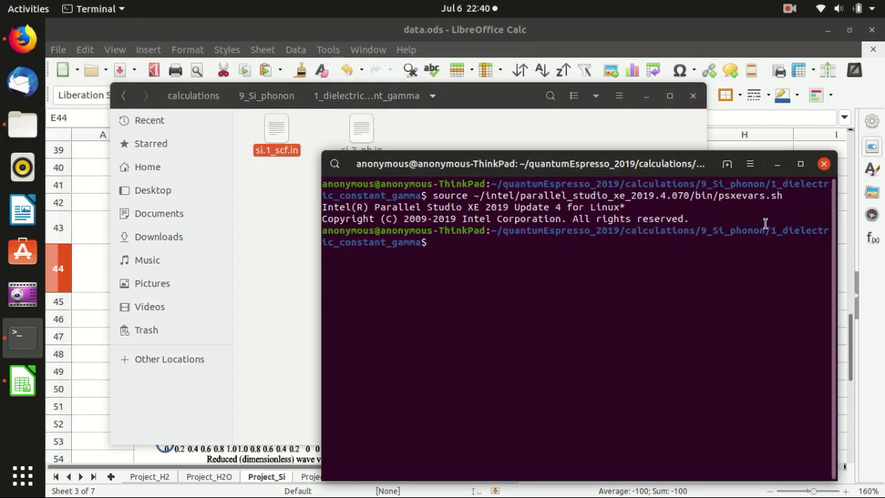
Step: Run mpirun -np 2 with q-e-qe-6.4.1_3_Intel's pw.x on si.1_scf.in, writing si.1_scf.out
text(mpirun -np 2 )
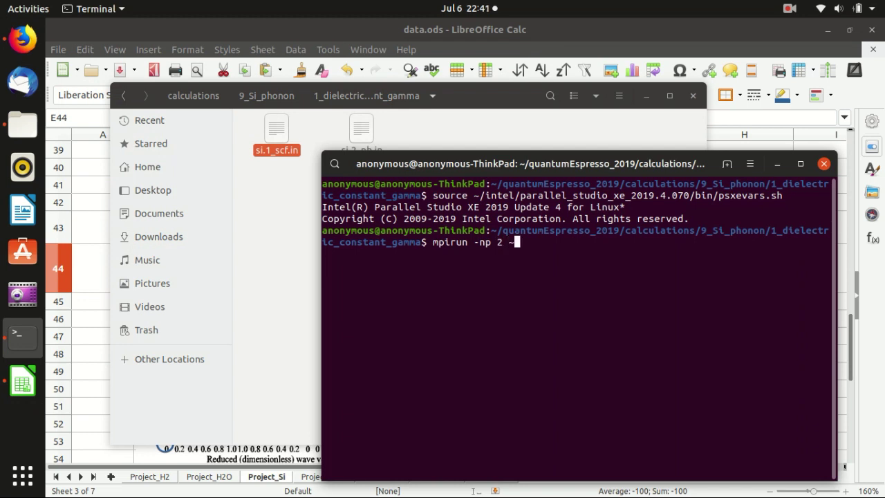
text(~/qua)
key(Tab)
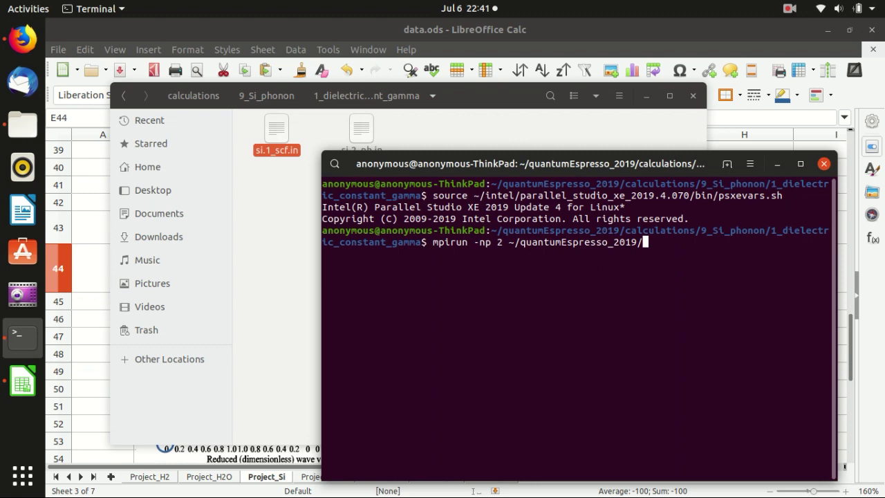
text(q)
key(Tab)
text(3)
key(Tab)
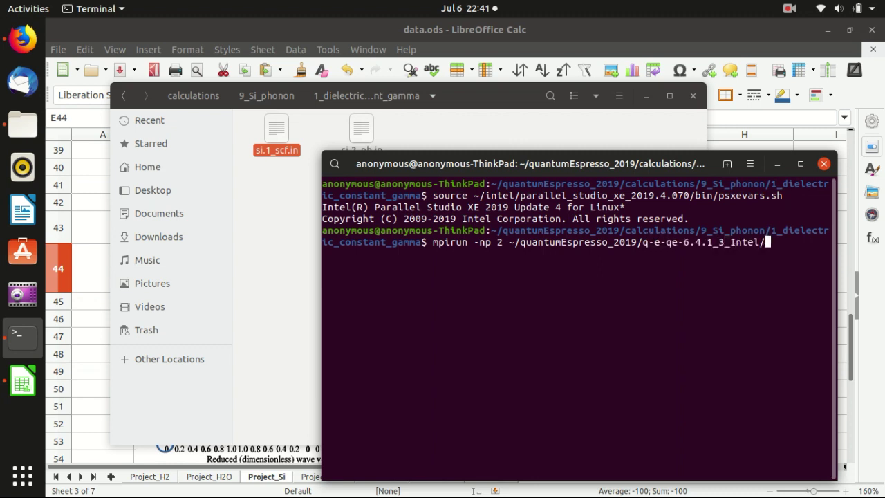
text(b)
key(Tab)
text(pw.x -inp )
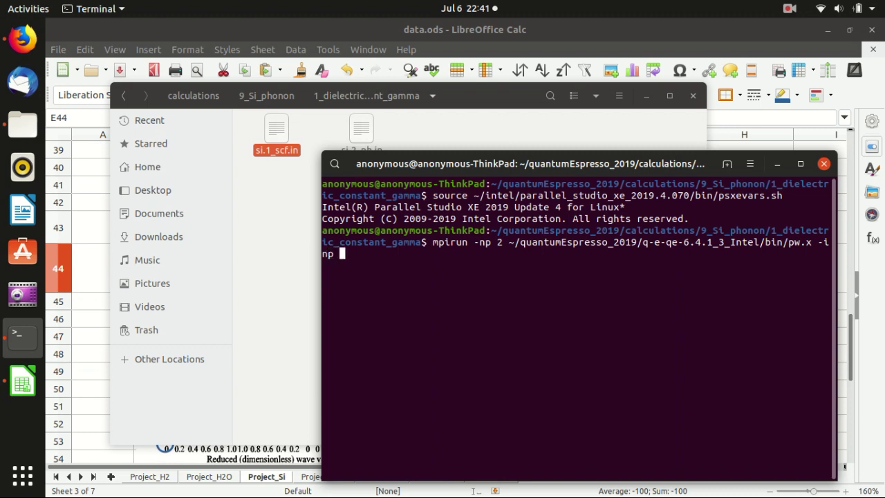
text(si.1)
key(Tab)
text(> si.1)
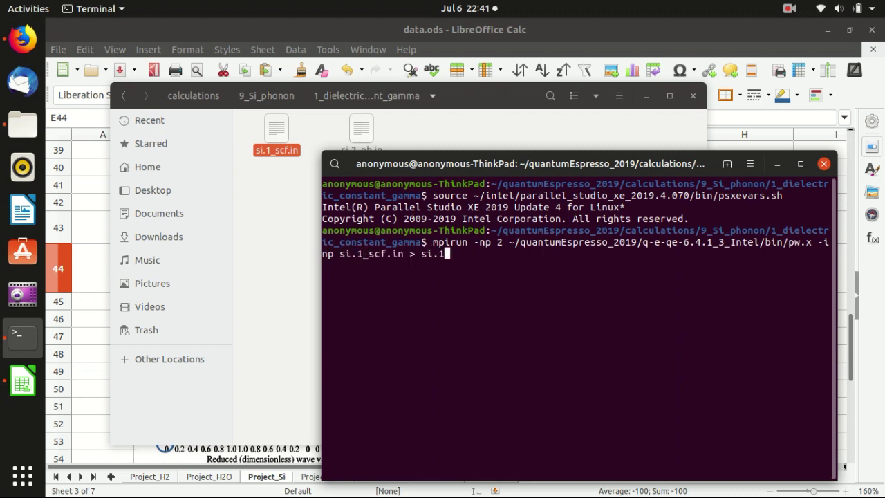
key(Tab)
key(BackSpace)
text(out)
key(Return)
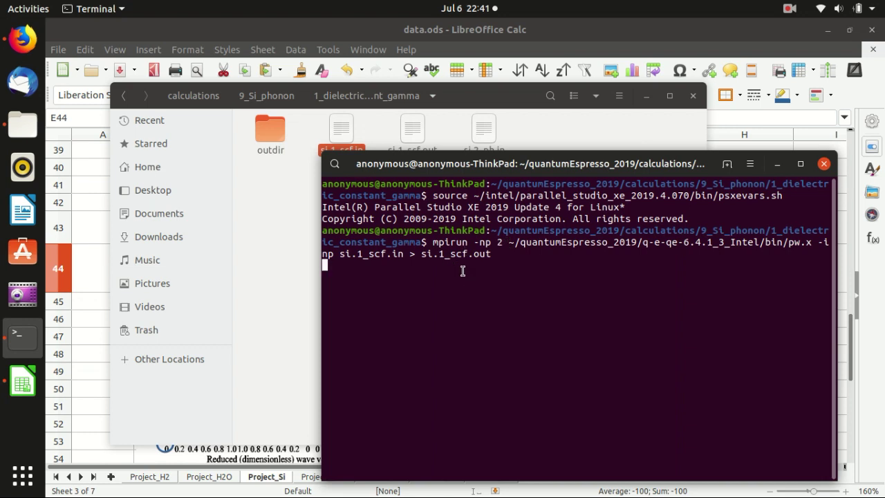
click(545, 123)
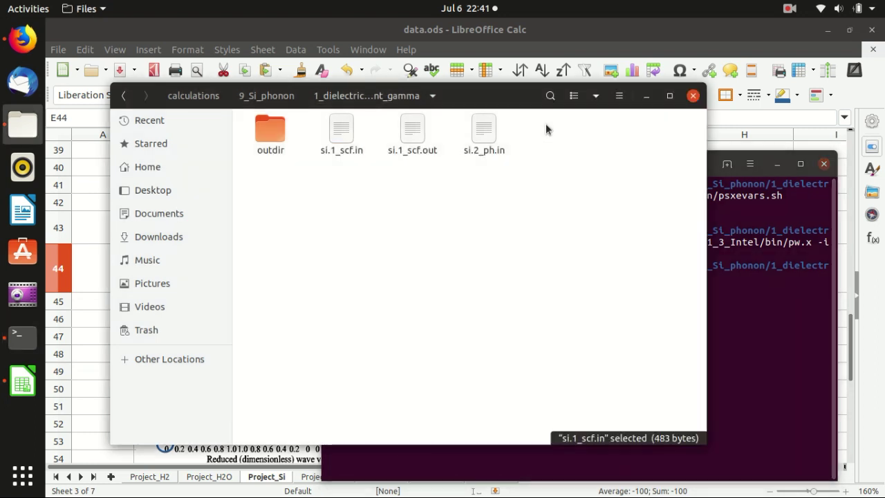
double_click(484, 129)
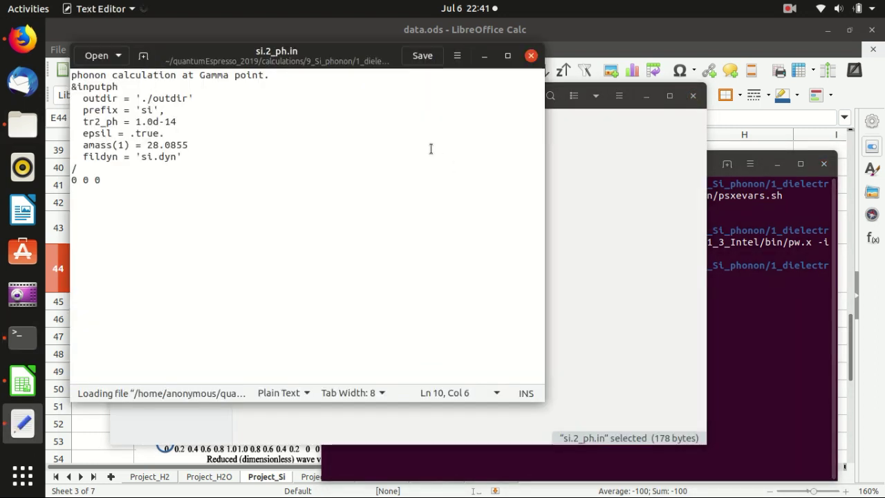
drag(364, 50, 403, 65)
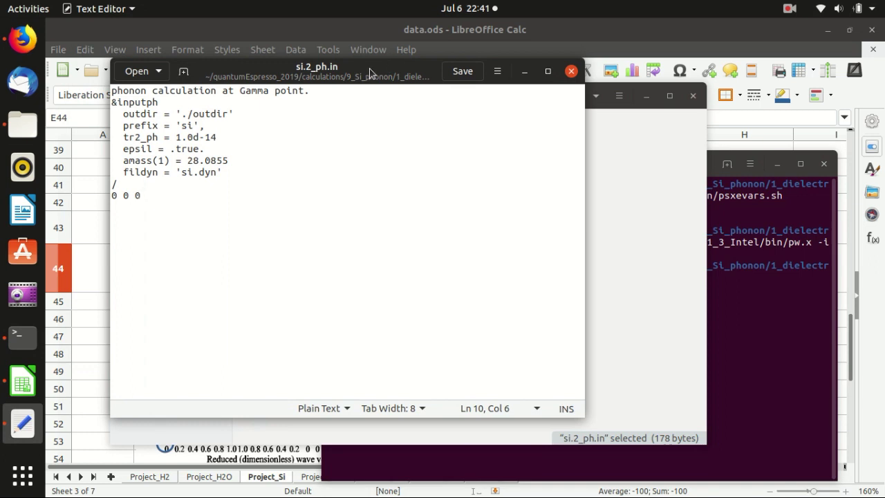
click(266, 126)
drag(154, 200, 215, 214)
drag(316, 91, 111, 90)
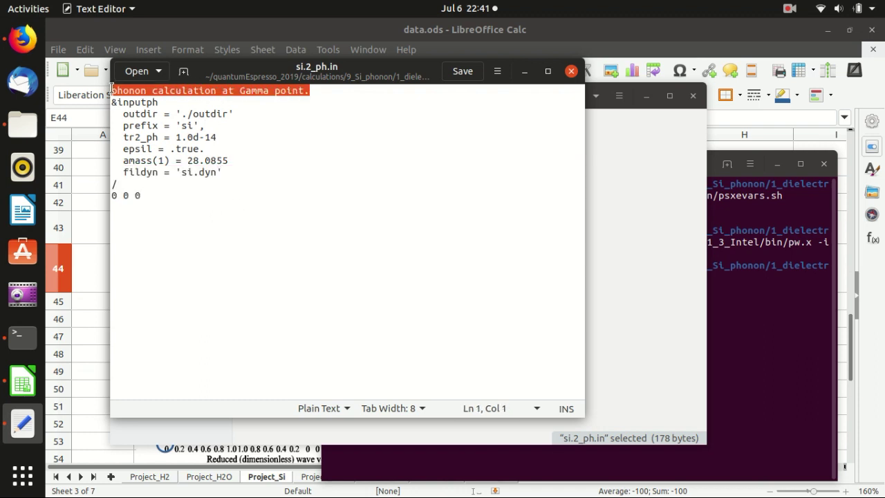
click(199, 105)
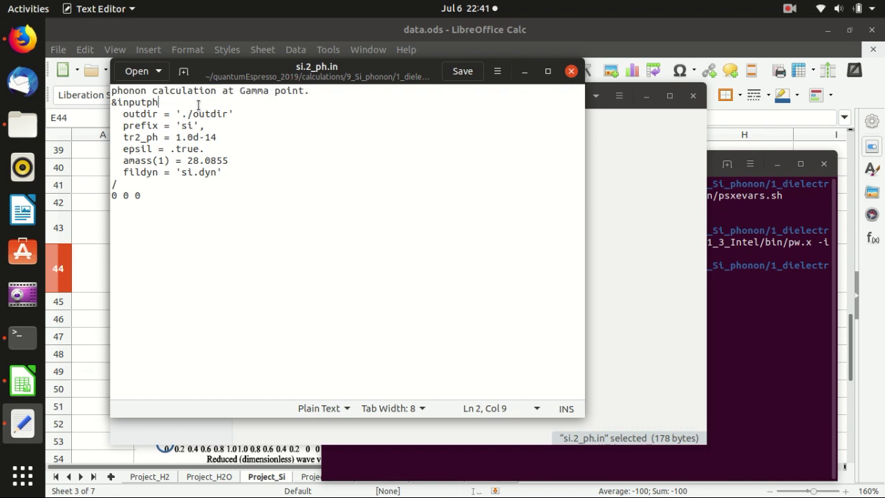
click(324, 91)
click(129, 102)
double_click(123, 102)
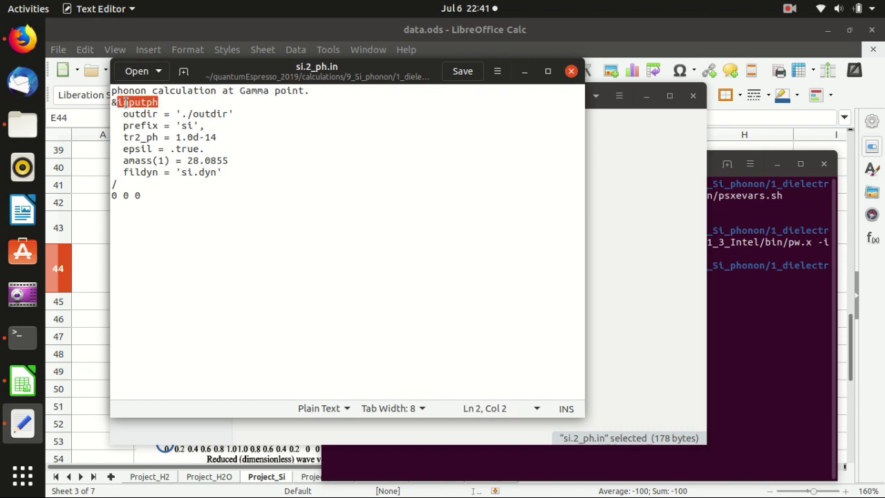
click(126, 187)
double_click(134, 102)
click(154, 113)
click(118, 192)
drag(119, 183, 110, 183)
click(240, 163)
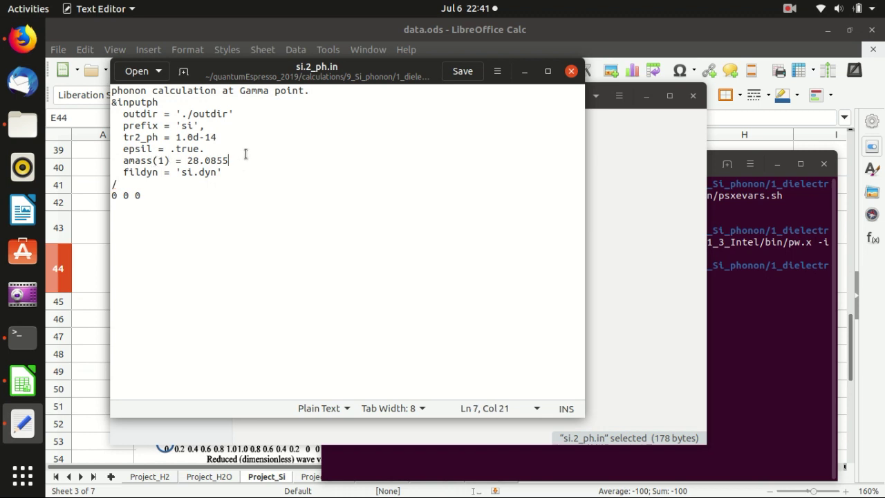
drag(235, 114, 123, 115)
click(160, 125)
drag(201, 125, 124, 114)
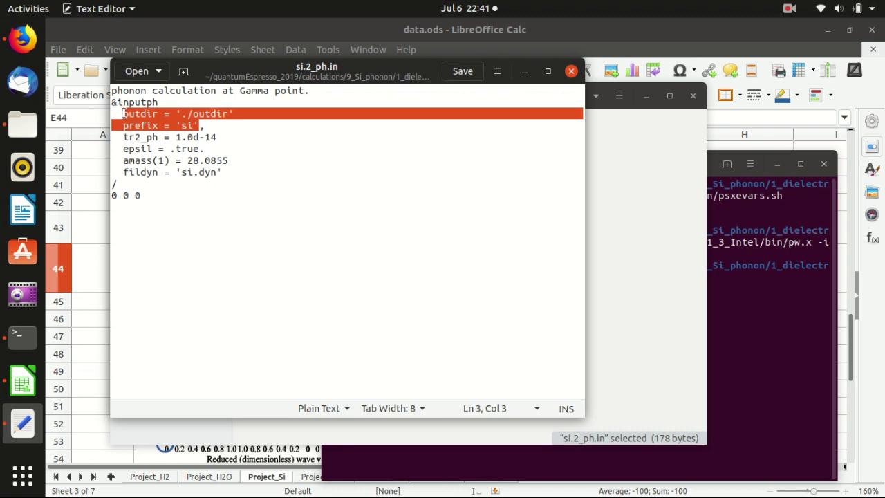
Step: Open si.1_scf.in beside si.2_ph.in and compare their matching prefix and outdir settings
click(627, 177)
double_click(341, 130)
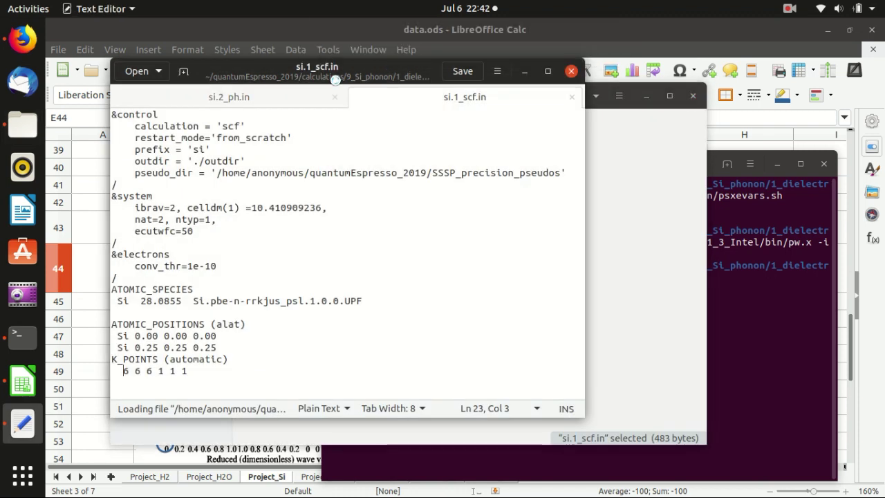
click(211, 153)
drag(246, 161, 136, 151)
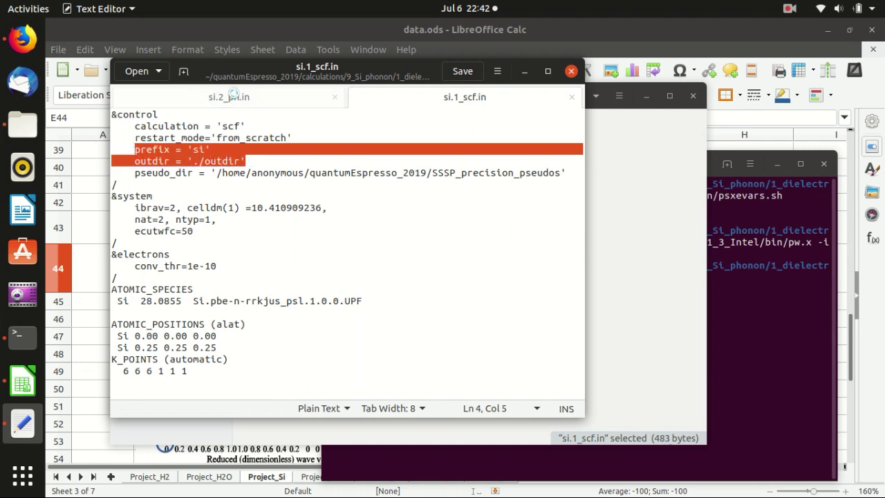
click(233, 96)
drag(200, 149, 124, 137)
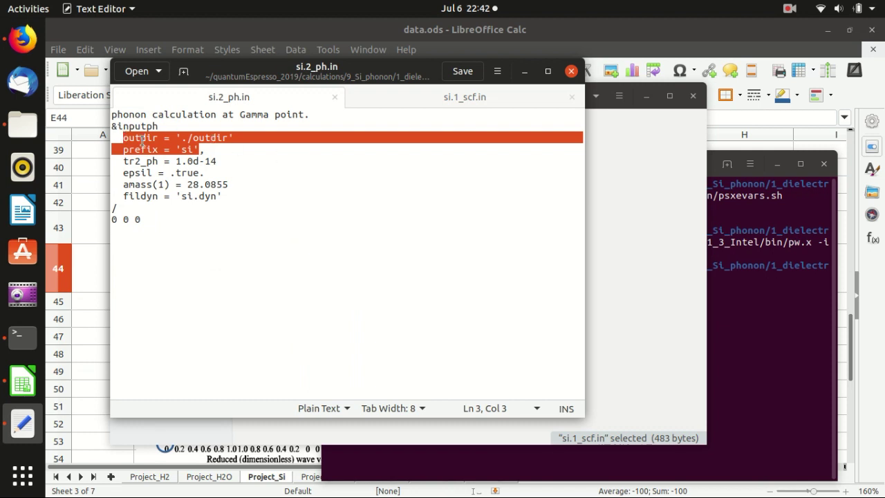
click(141, 139)
Step: Review si.2_ph.in's tr2_ph 1.0d-14, epsil .true., q-point 0 0 0 and amass(1) = 28.0855
double_click(151, 150)
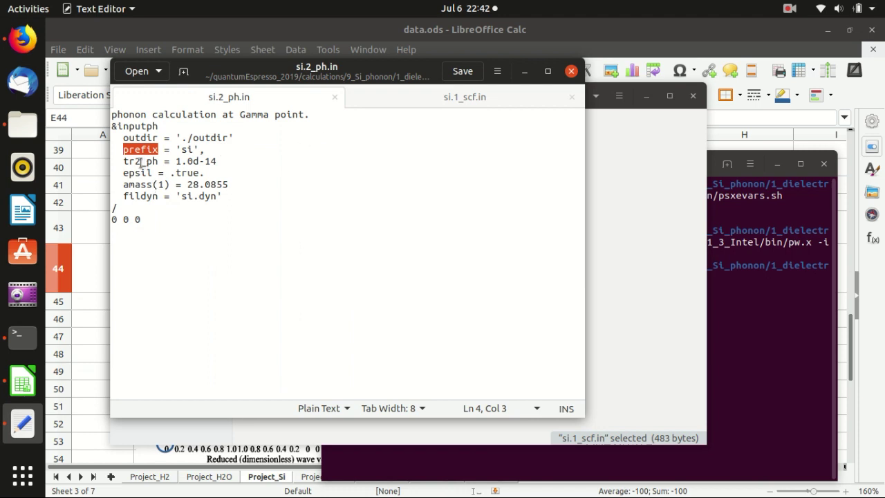
double_click(145, 162)
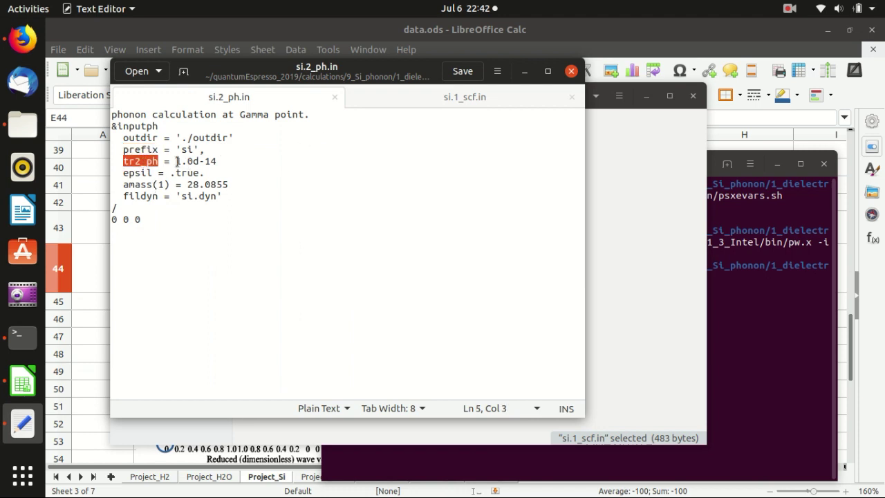
mouse_move(177, 161)
mouse_down()
mouse_move(220, 161)
mouse_move(177, 164)
mouse_up()
click(221, 161)
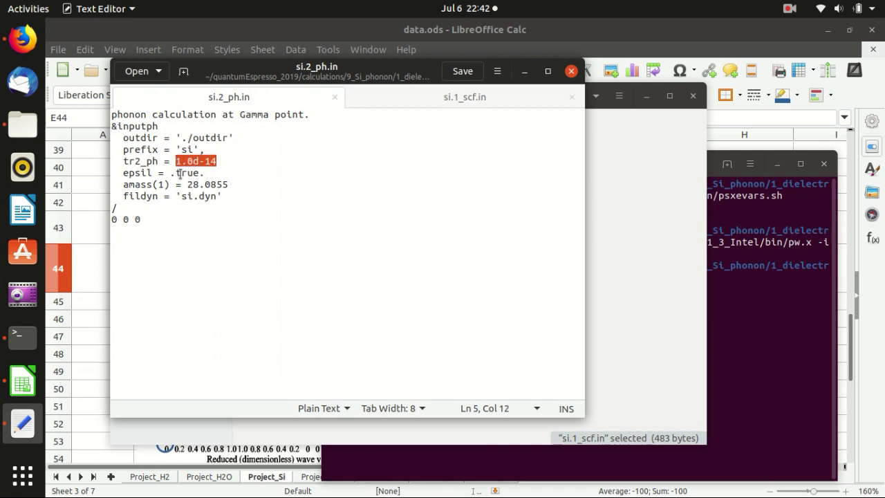
double_click(141, 174)
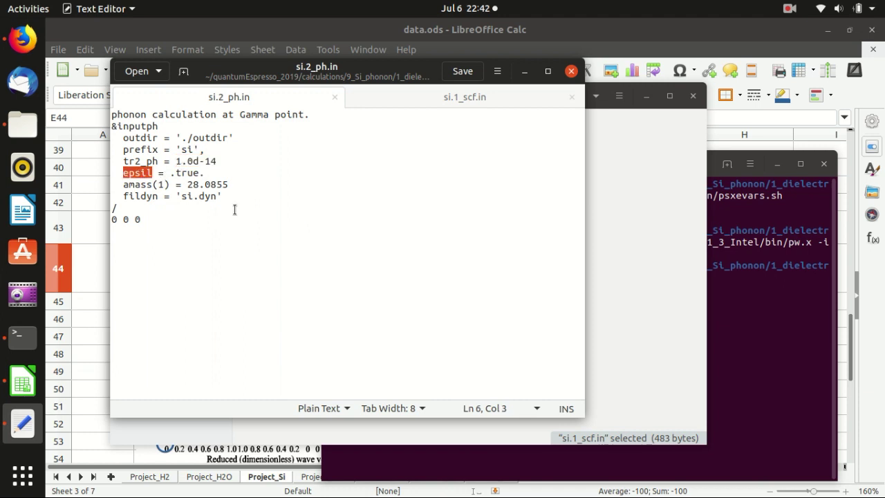
click(147, 172)
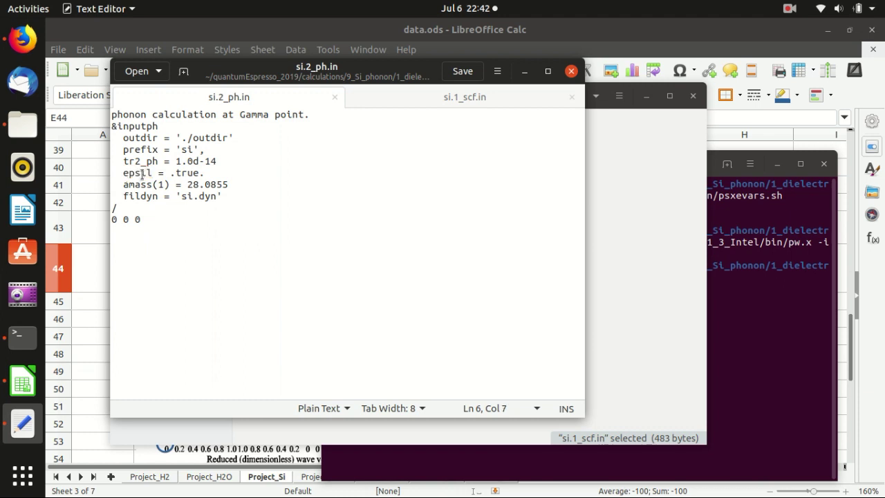
click(190, 173)
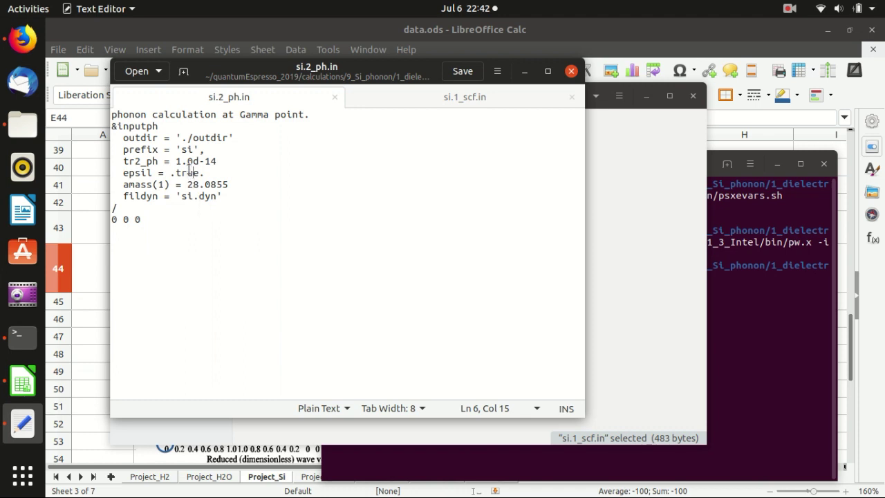
drag(142, 219, 108, 219)
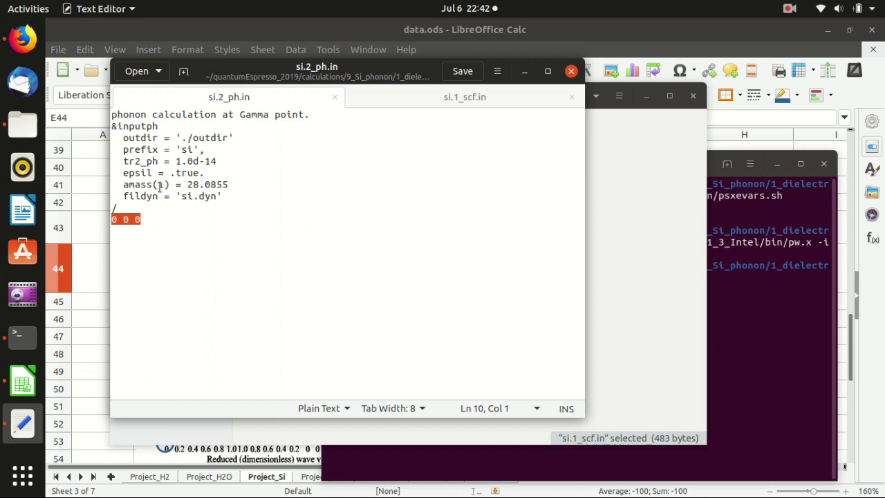
click(160, 185)
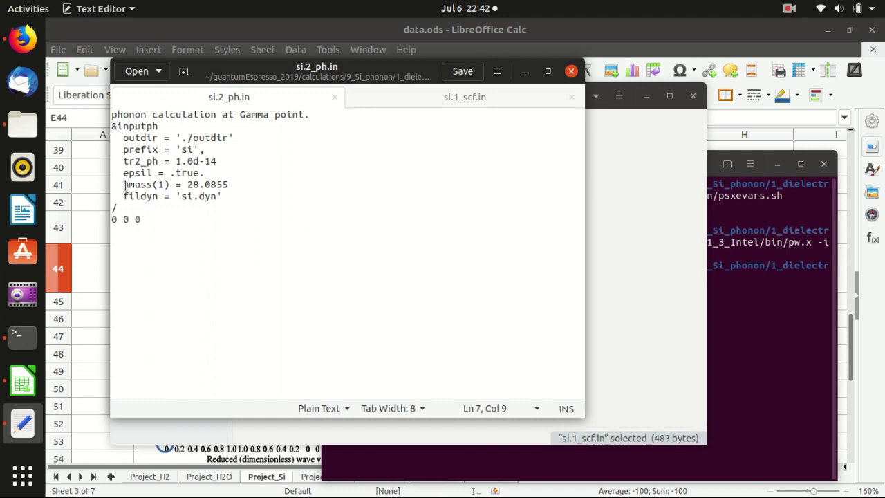
mouse_move(125, 184)
mouse_down()
mouse_move(238, 197)
mouse_move(235, 183)
mouse_move(121, 185)
mouse_up()
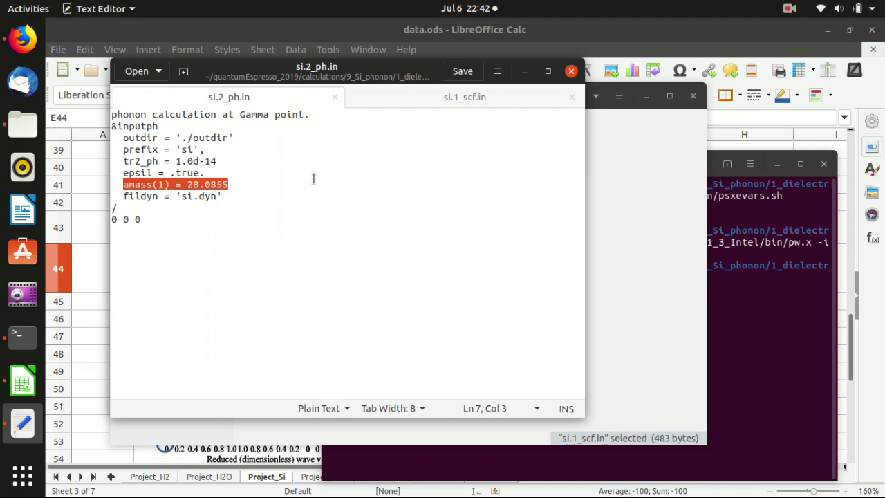
Step: Confirm the silicon mass 28.0855 in si.1_scf.in matches the phonon input
click(463, 96)
drag(182, 301, 141, 301)
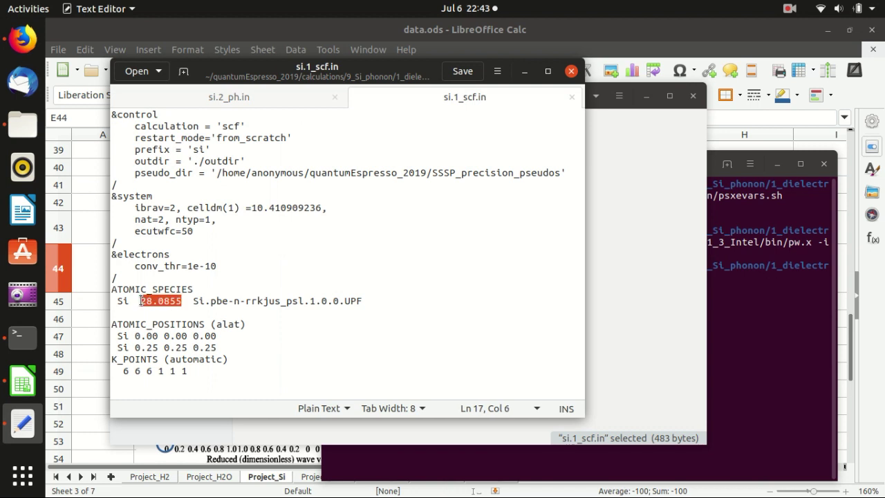
click(227, 97)
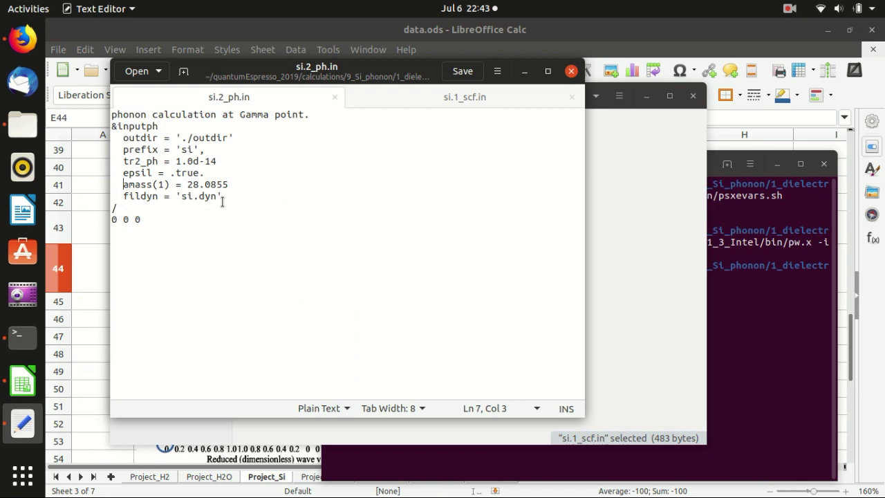
Step: Review the fildyn, amass and 0 0 0 q-point lines in si.2_ph.in
drag(227, 197, 122, 193)
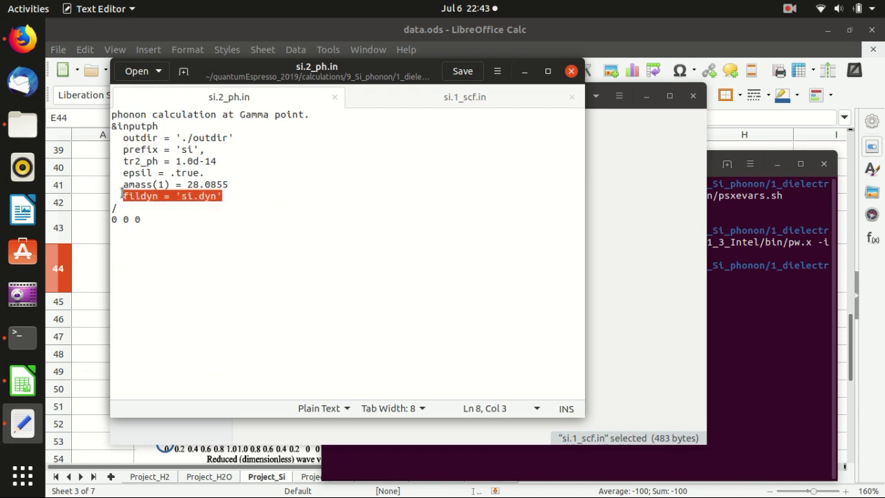
click(231, 197)
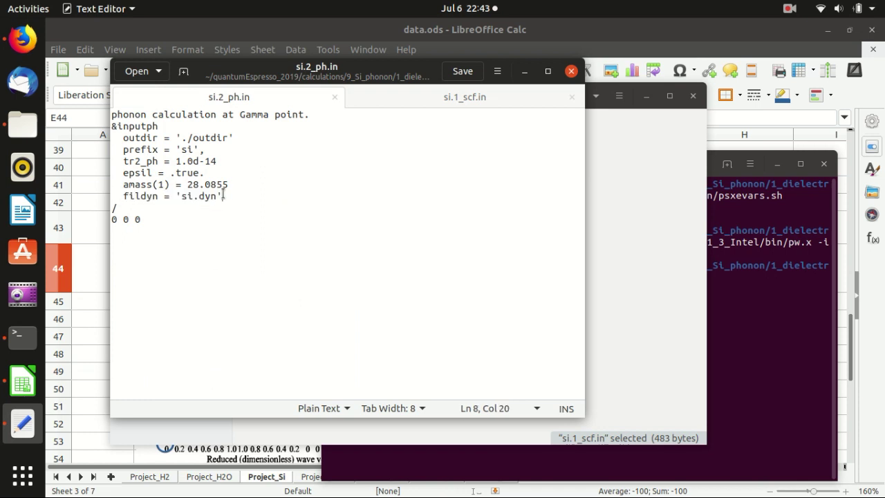
drag(227, 197, 98, 195)
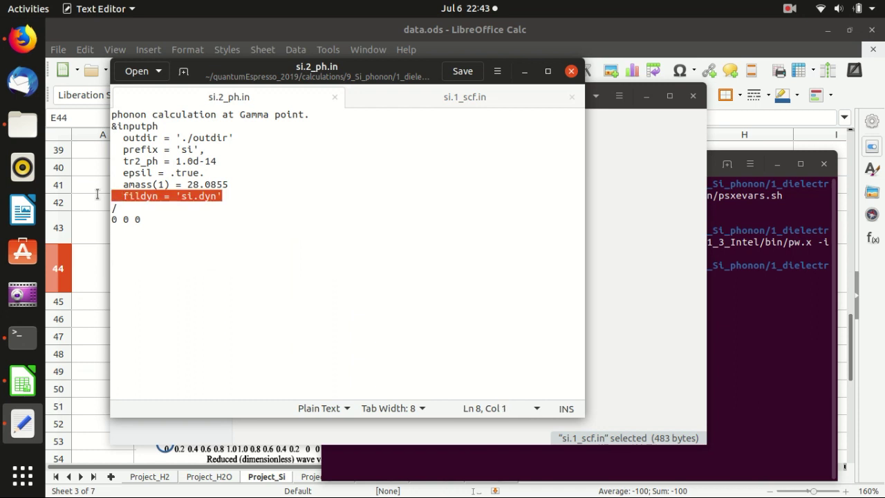
click(277, 196)
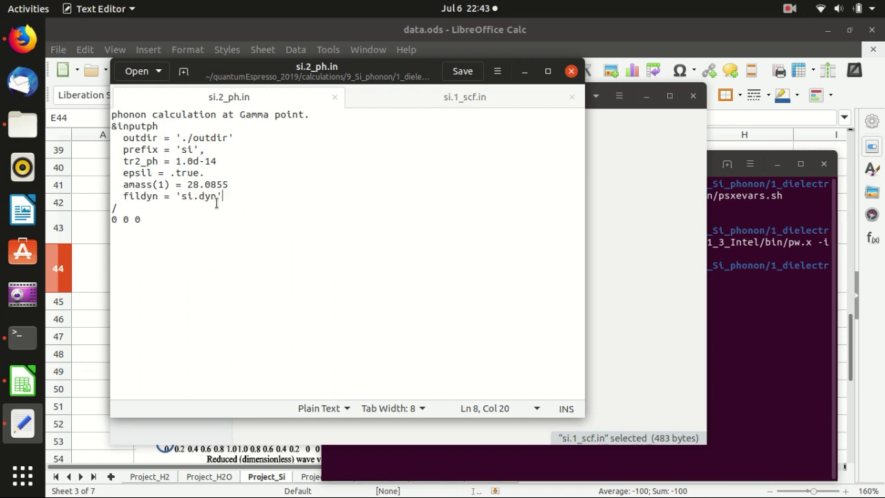
drag(221, 197, 116, 199)
click(126, 207)
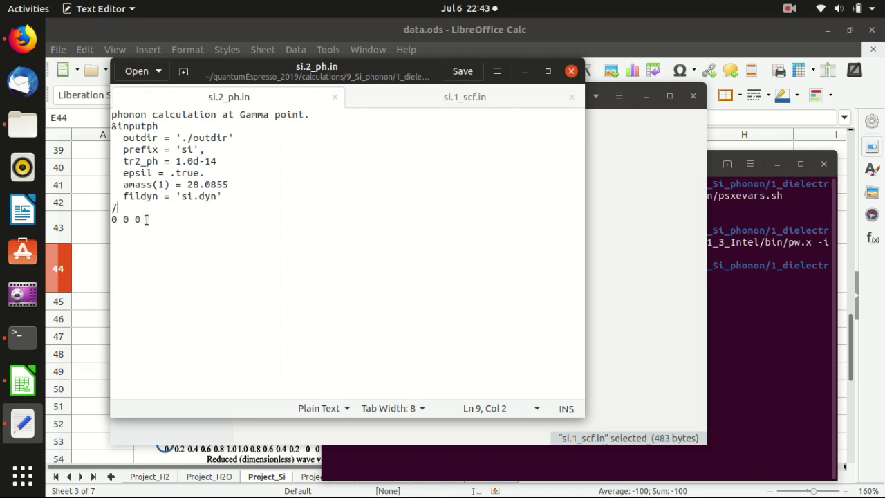
drag(147, 220, 110, 221)
click(194, 220)
Step: Save si.2_ph.in and close the text editor
click(462, 73)
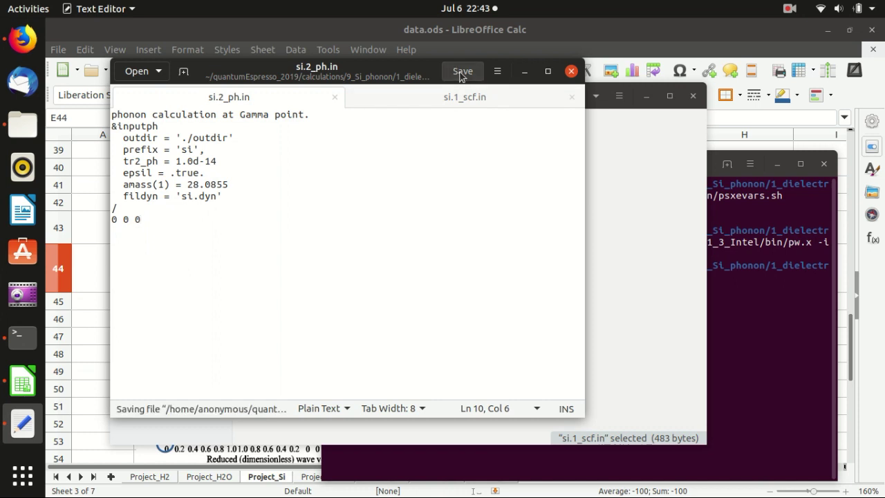
click(572, 72)
click(723, 261)
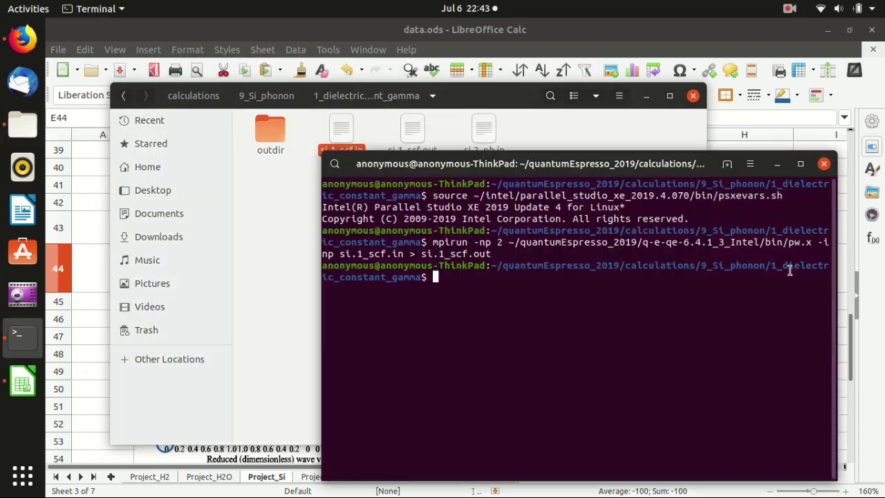
Step: Edit the previous command to run ph.x on si.2_ph.in, writing si.2_ph.out
key(Up)
key(Left)
key(Left)
key(Left)
key(Left)
key(Left)
key(Left)
key(Left)
key(Left)
key(Left)
key(Left)
key(Left)
key(Left)
key(Left)
key(Left)
key(Left)
key(Left)
key(Left)
key(Left)
key(Left)
key(Left)
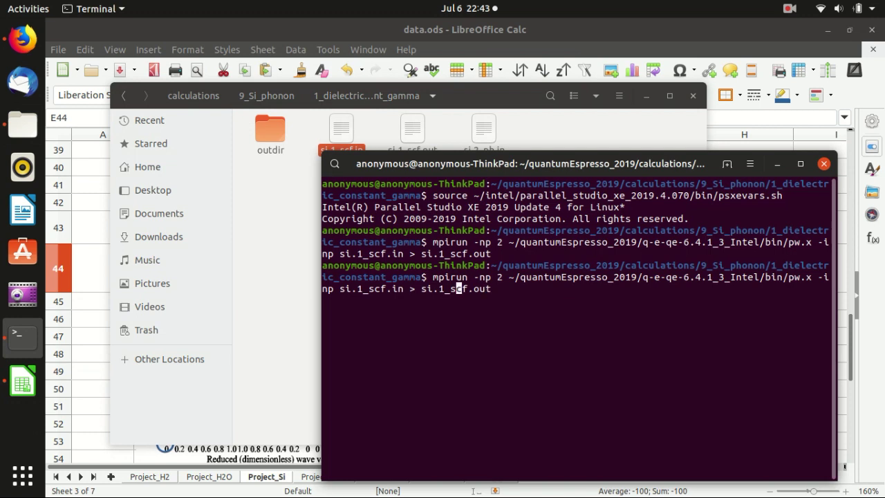
key(Right)
key(Right)
key(Right)
key(Right)
key(Right)
key(BackSpace)
text(h)
key(Right)
key(Right)
key(Right)
key(Right)
key(Right)
key(Right)
key(Right)
key(Right)
key(Right)
key(Right)
key(Right)
key(Right)
key(Right)
key(Right)
key(Right)
key(Right)
key(Right)
key(Right)
key(Right)
key(BackSpace)
key(BackSpace)
key(BackSpace)
key(BackSpace)
key(BackSpace)
key(BackSpace)
key(BackSpace)
key(BackSpace)
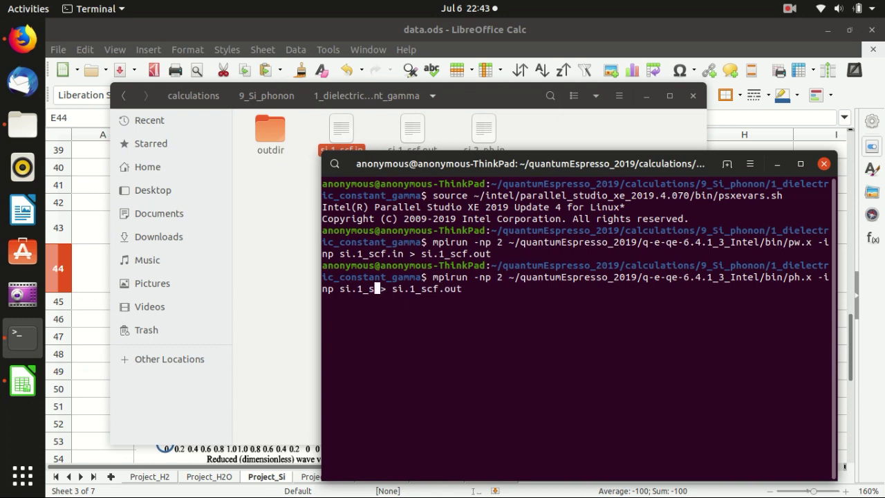
text(2_ph.in)
key(Right)
key(Right)
key(Right)
key(Right)
key(Right)
key(Right)
key(Right)
key(Right)
key(Right)
key(Right)
key(Right)
key(Right)
key(Right)
key(Right)
key(Right)
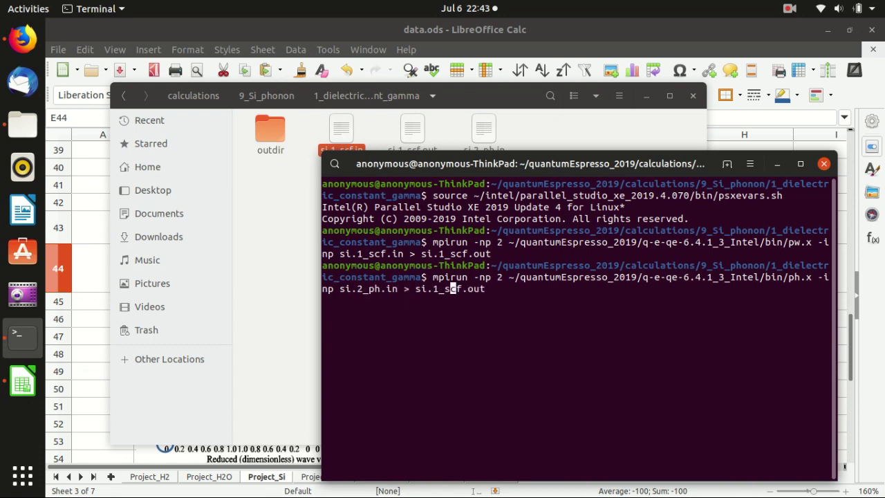
key(BackSpace)
key(BackSpace)
key(BackSpace)
key(BackSpace)
key(BackSpace)
key(BackSpace)
key(BackSpace)
key(BackSpace)
key(BackSpace)
text(2)
key(Tab)
key(BackSpace)
key(BackSpace)
key(BackSpace)
text(out)
key(Return)
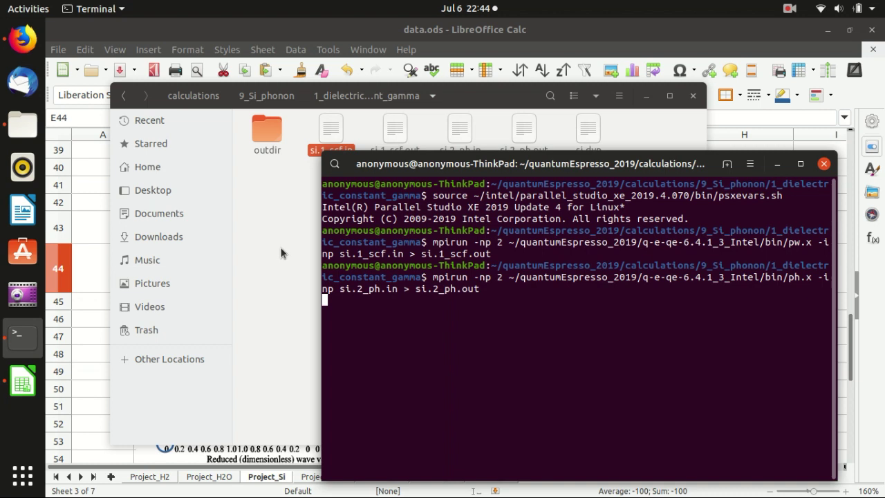
Step: View the folder with the new si.2_ph.out and si.dyn files, then open a second terminal
click(299, 286)
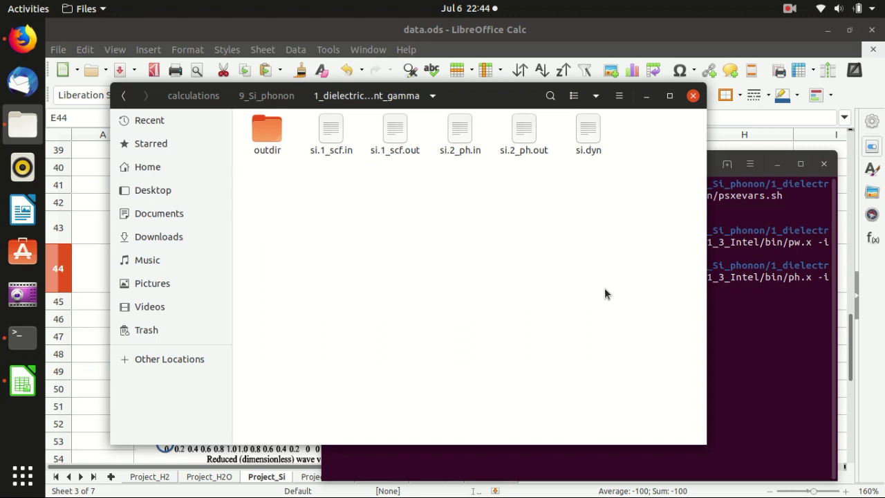
key(ctrl+alt+t)
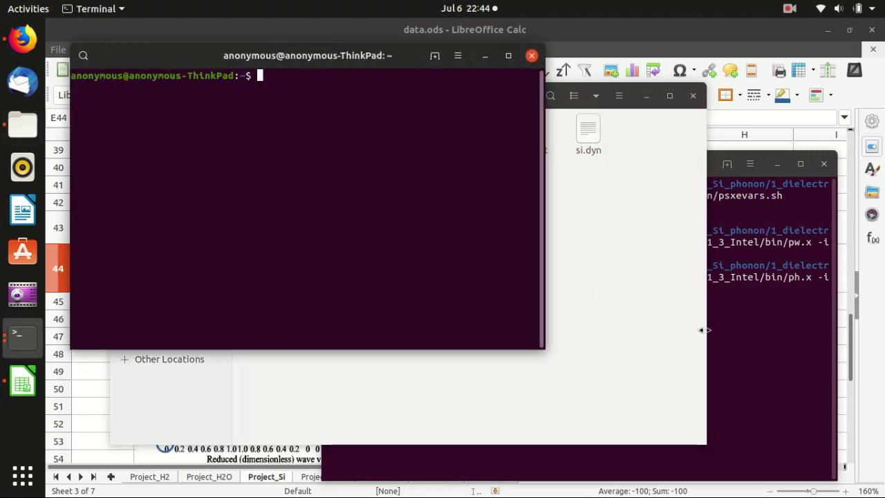
Step: Change into quantumEspresso_2019/calculations/9_Si_phonon/1_dielectric_constant_gamma in the new terminal
click(753, 290)
click(279, 135)
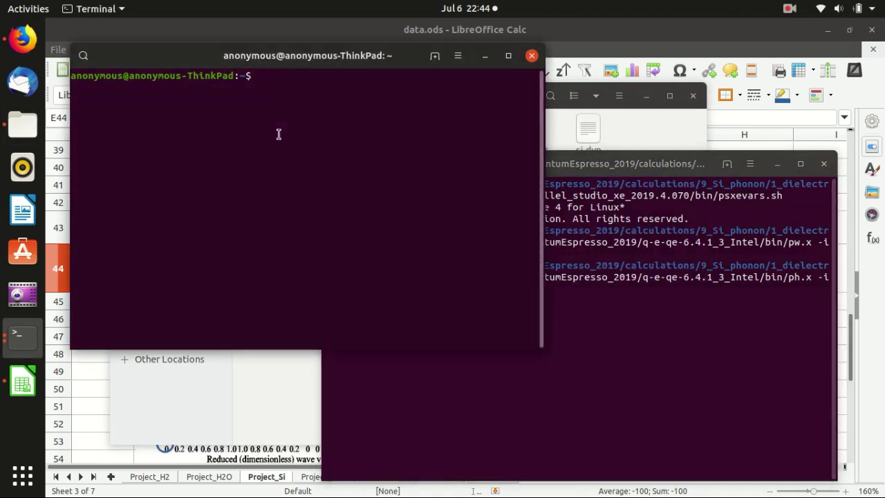
text(cd quan)
key(Tab)
text(ca)
key(Tab)
text(9)
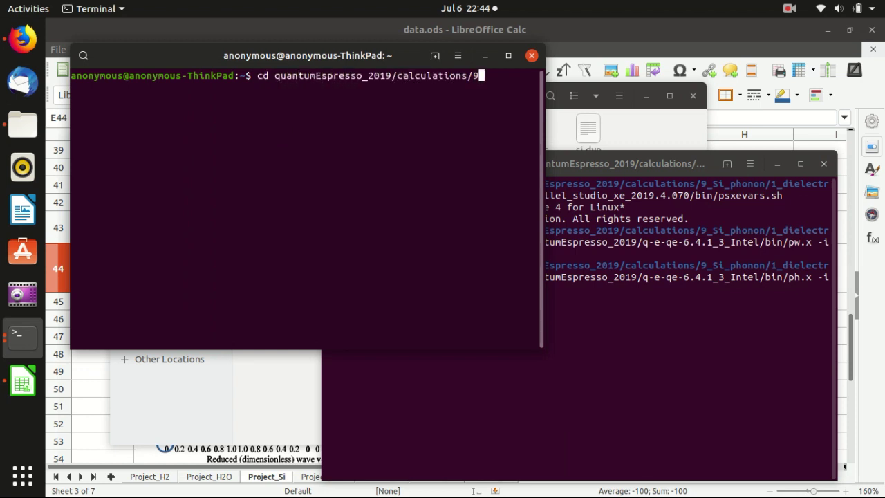
key(Tab)
text(1)
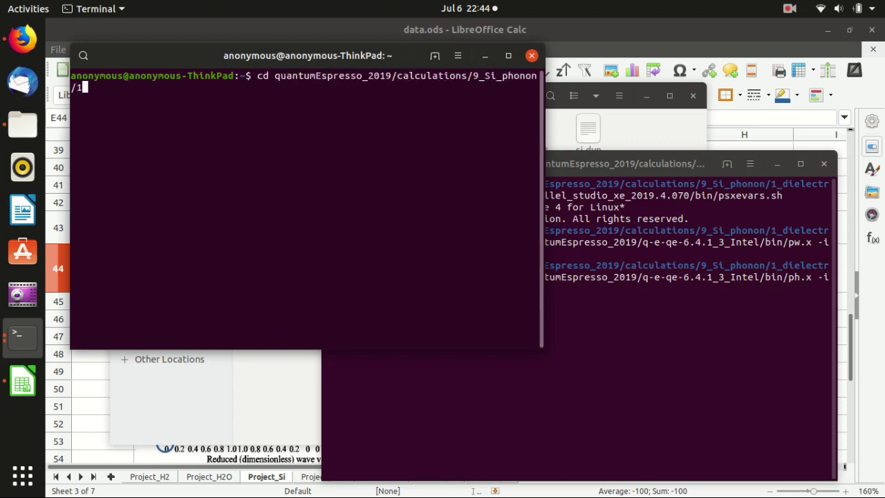
key(Tab)
key(Return)
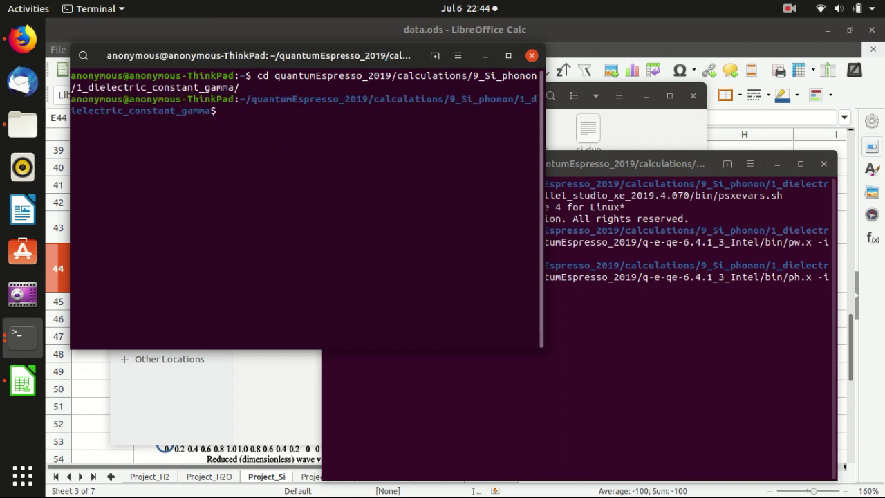
Step: Follow si.2_ph.out with tail -f until JOB DONE, then stop it with Ctrl+C
text(tail -f si.2_ph.o)
key(Tab)
key(Return)
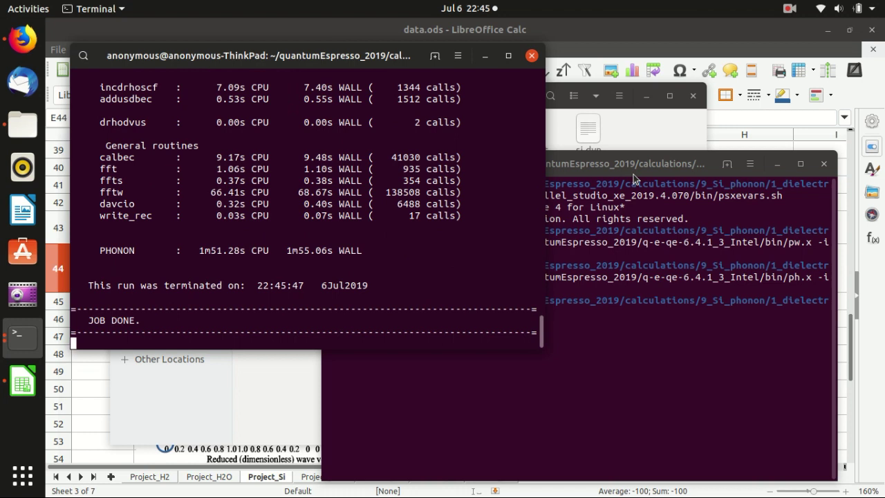
key(ctrl+c)
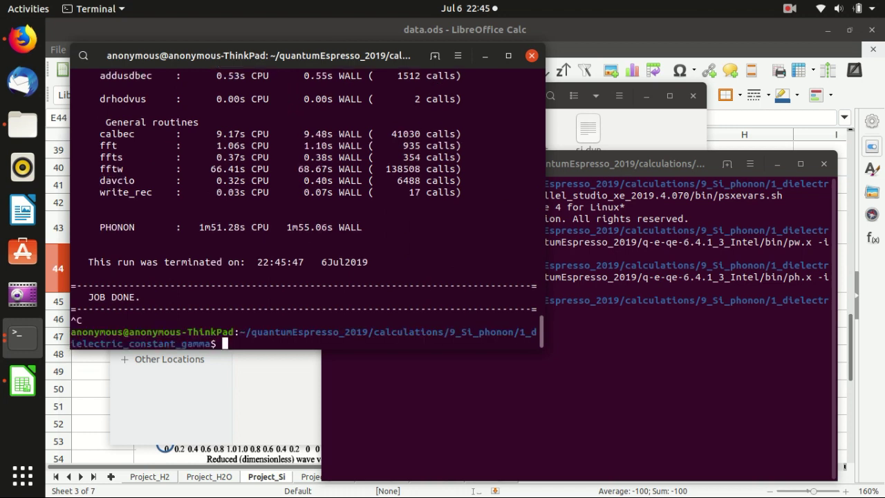
Step: Open si.2_ph.out in the text editor and scroll to the frequency table
click(618, 124)
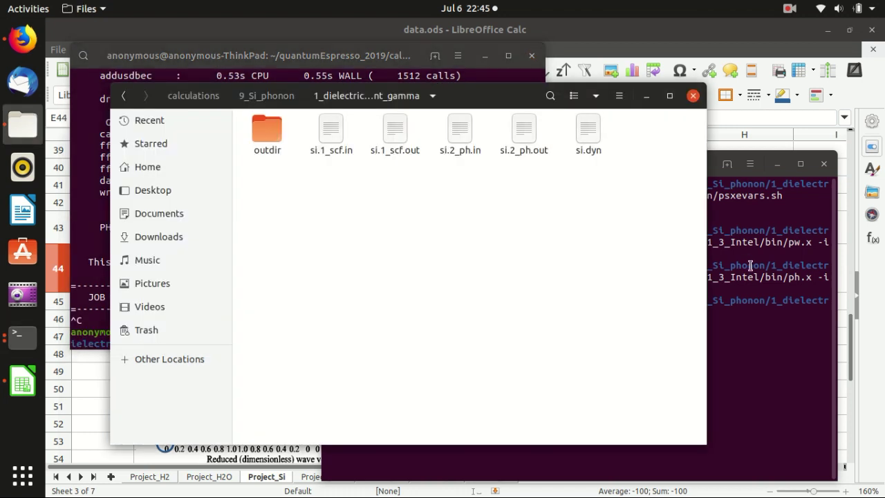
click(588, 258)
click(277, 232)
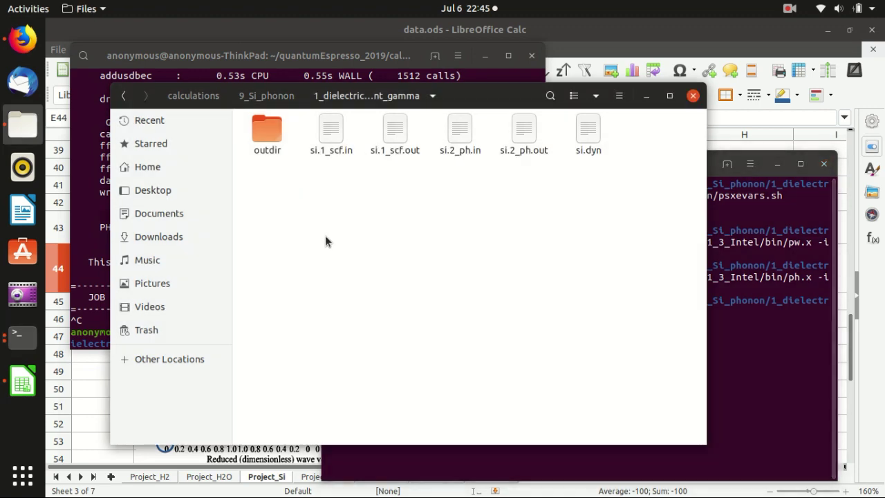
click(523, 131)
double_click(524, 132)
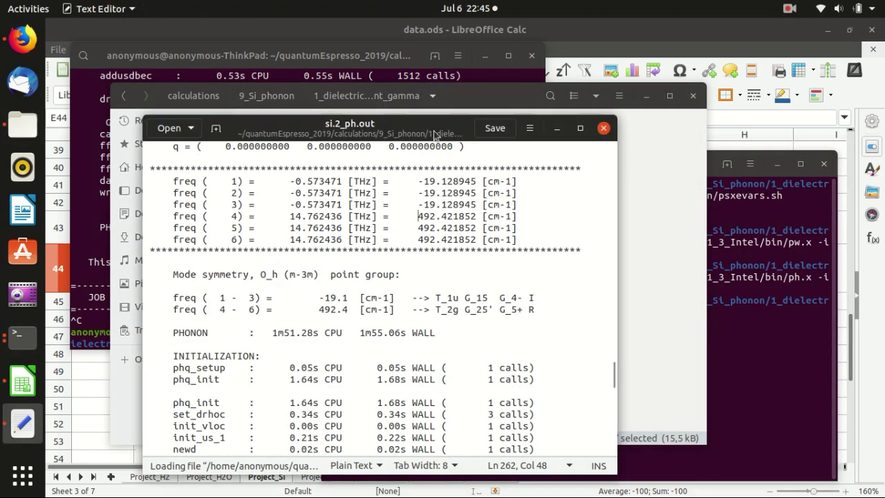
scroll(816, 217, up, 20)
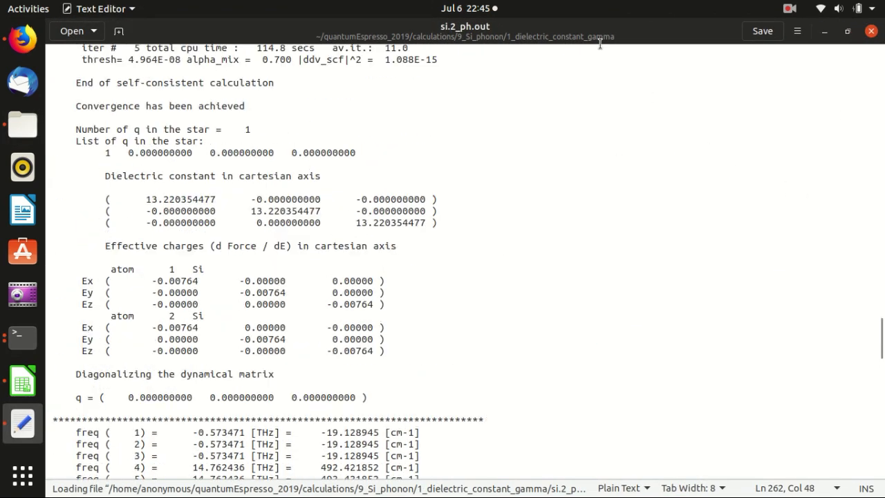
scroll(806, 256, up, 10)
scroll(803, 276, down, 20)
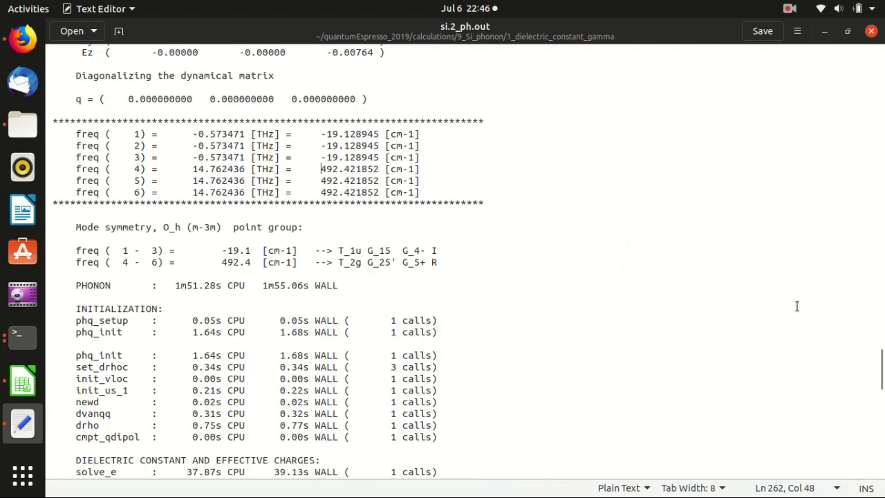
scroll(767, 299, up, 15)
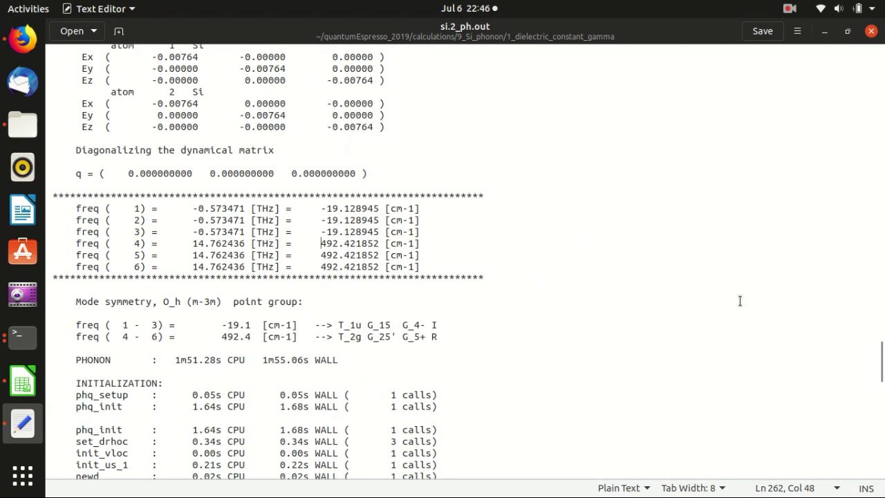
scroll(292, 293, up, 2)
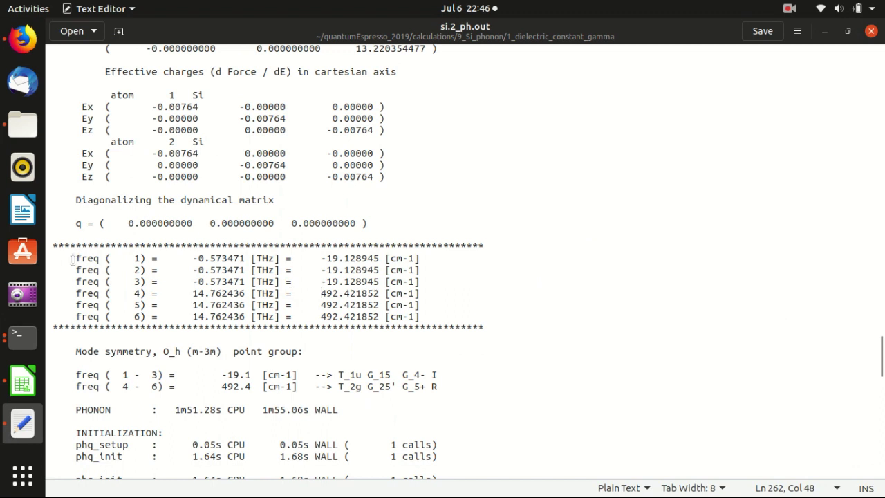
Step: Compare the acoustic -19.128945 and optical modes, selecting 492.421852 cm-1 on freq(4)
click(136, 258)
click(136, 281)
click(136, 316)
click(128, 270)
mouse_move(76, 246)
mouse_down()
mouse_move(427, 279)
mouse_move(71, 273)
mouse_move(74, 258)
mouse_up()
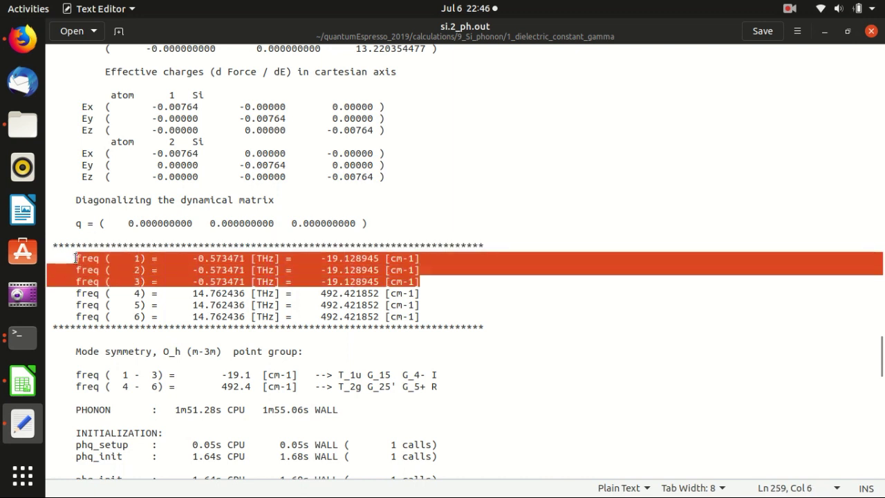
click(77, 293)
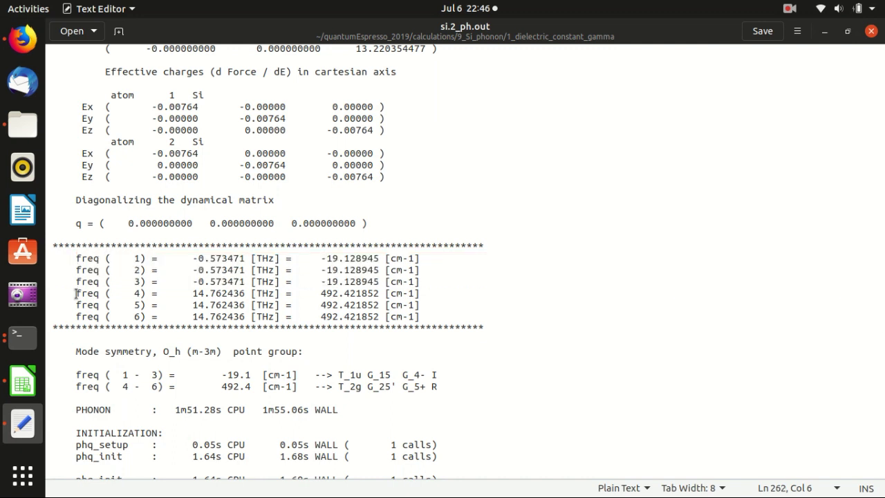
drag(76, 293, 450, 312)
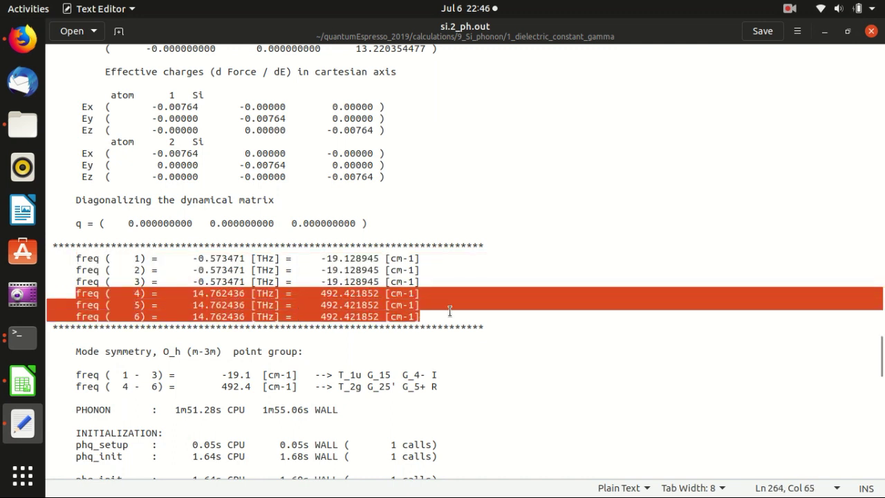
click(447, 311)
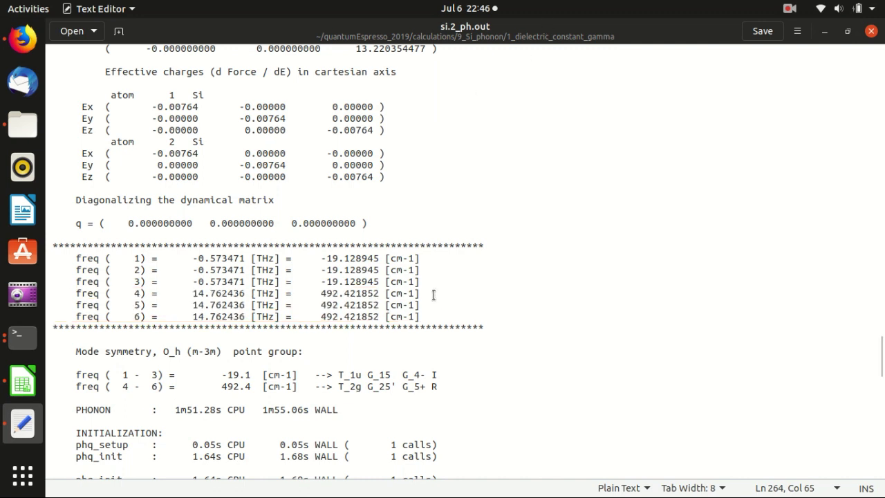
drag(380, 293, 321, 293)
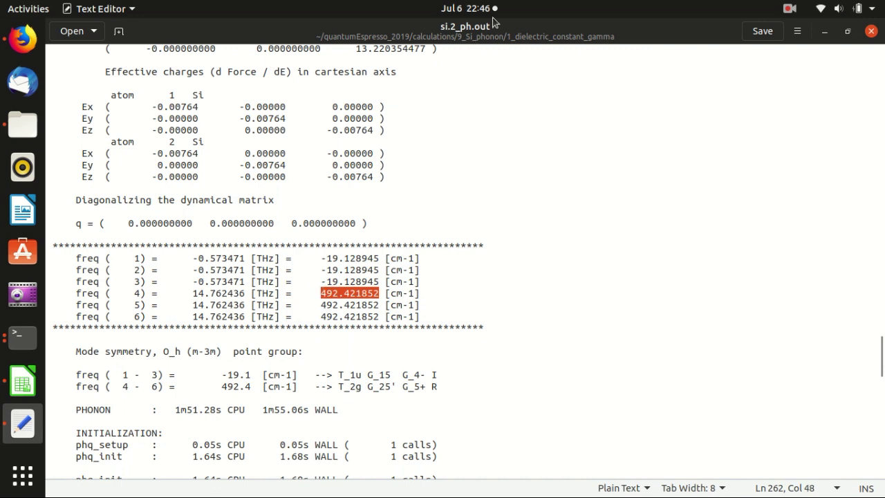
drag(477, 32, 320, 112)
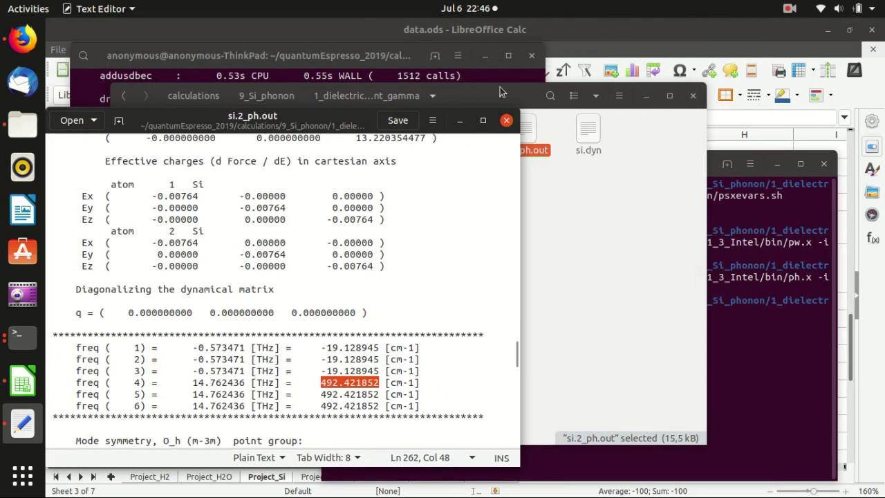
Step: Paste the Raman peak 492.421852 into D44 and check its -5.30349% error against 520
click(650, 50)
click(401, 277)
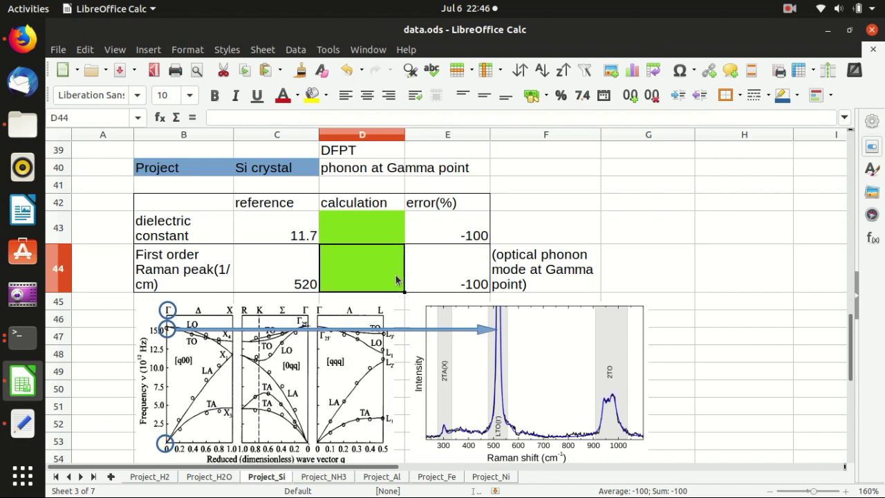
key(ctrl+v)
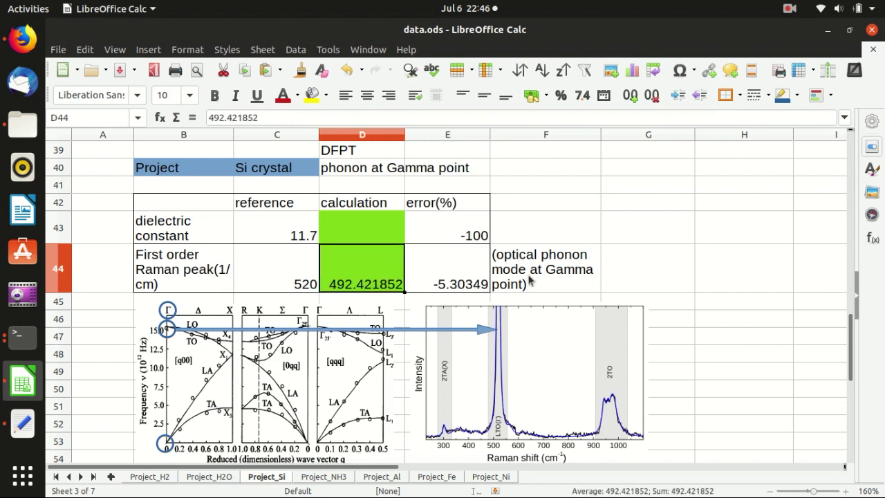
click(531, 277)
click(401, 287)
click(280, 287)
click(339, 287)
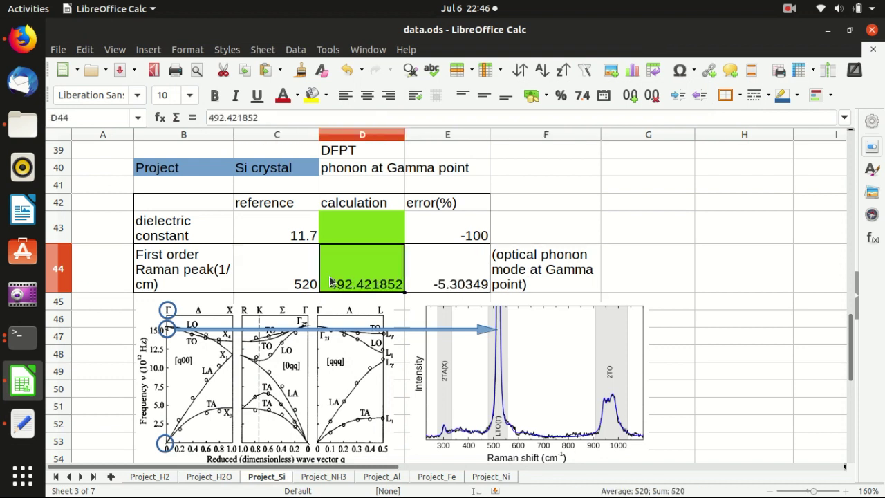
click(459, 273)
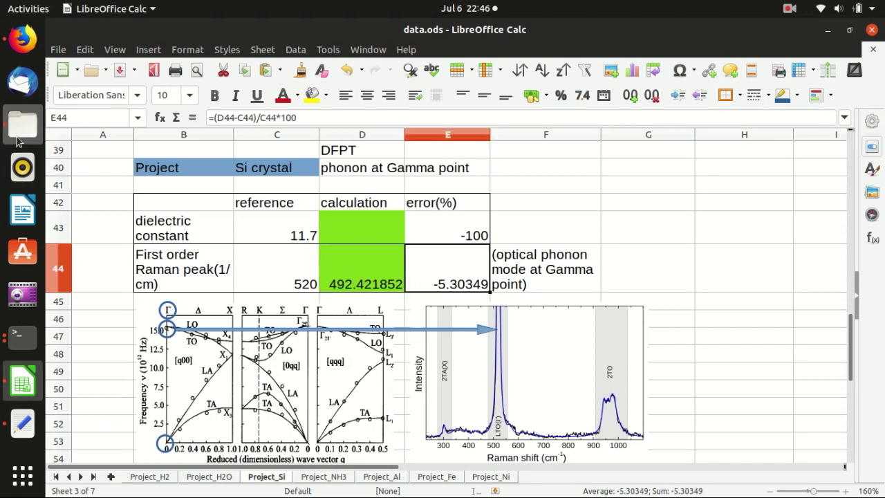
Step: Copy the dielectric constant 13.220354477 from si.2_ph.out into D43, giving a 12.99448271% error
click(23, 423)
click(355, 295)
scroll(354, 296, up, 5)
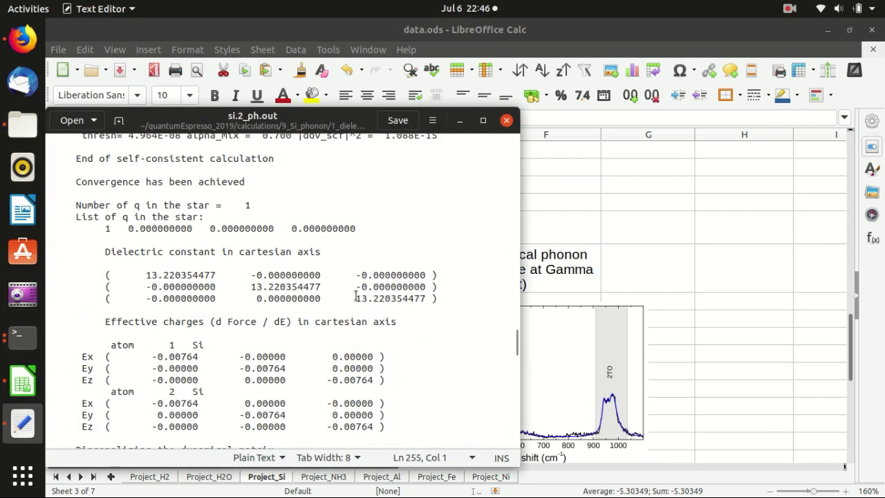
drag(105, 256, 275, 253)
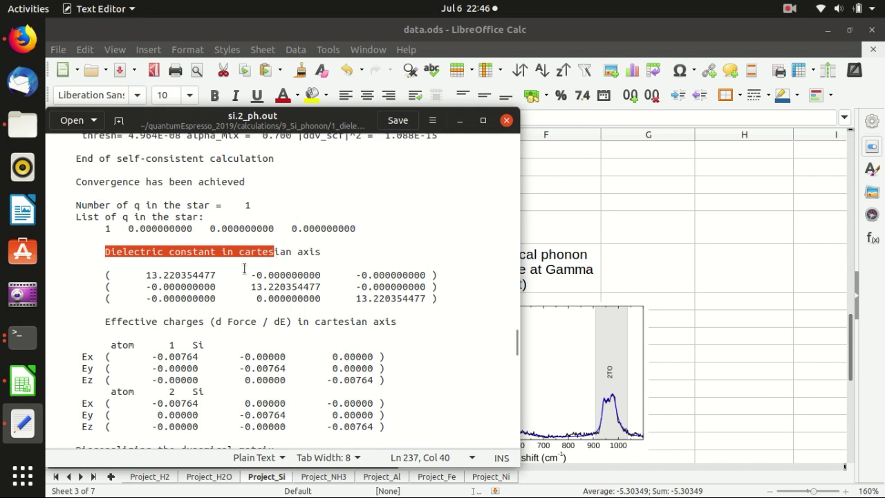
click(224, 272)
click(216, 275)
drag(215, 275, 145, 275)
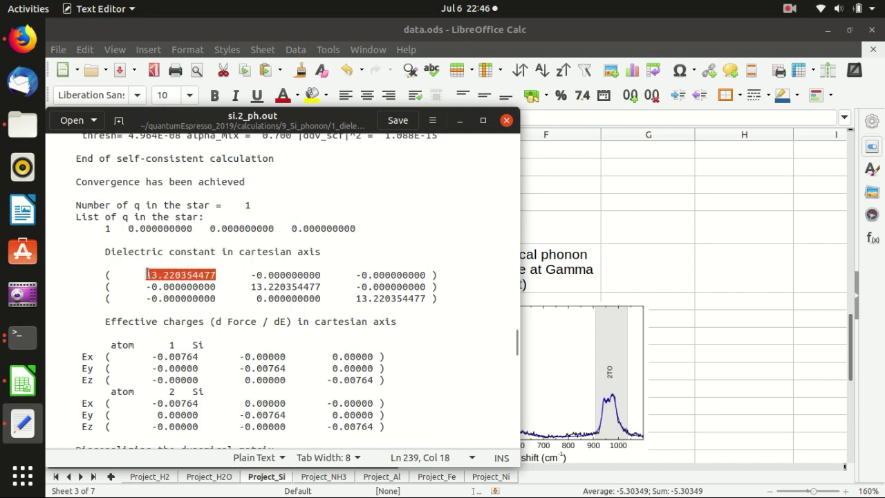
click(594, 214)
click(361, 229)
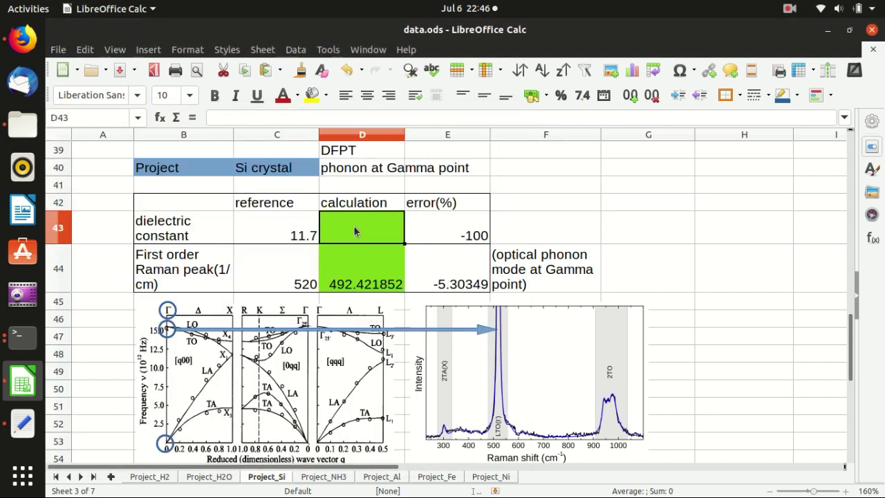
key(ctrl+v)
click(450, 232)
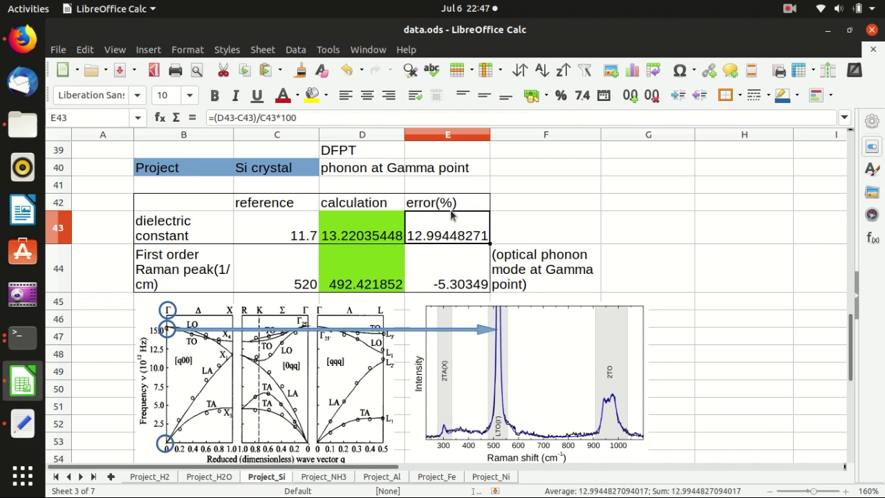
key(Right)
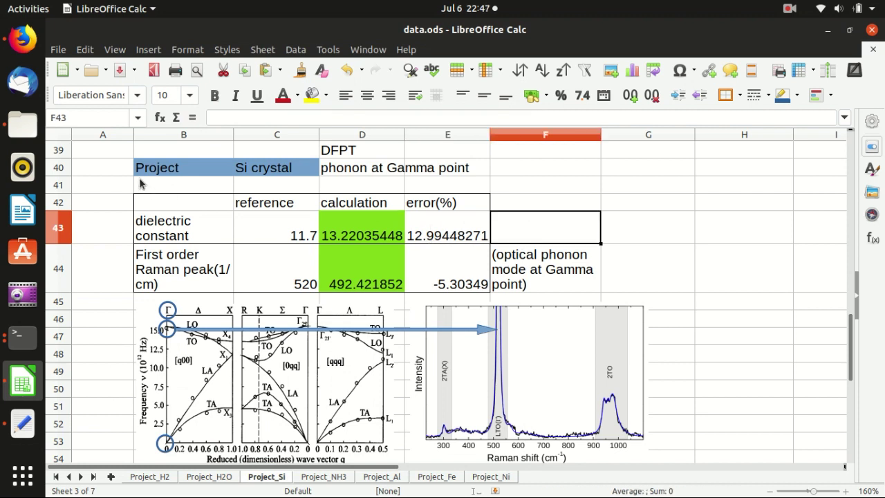
click(161, 168)
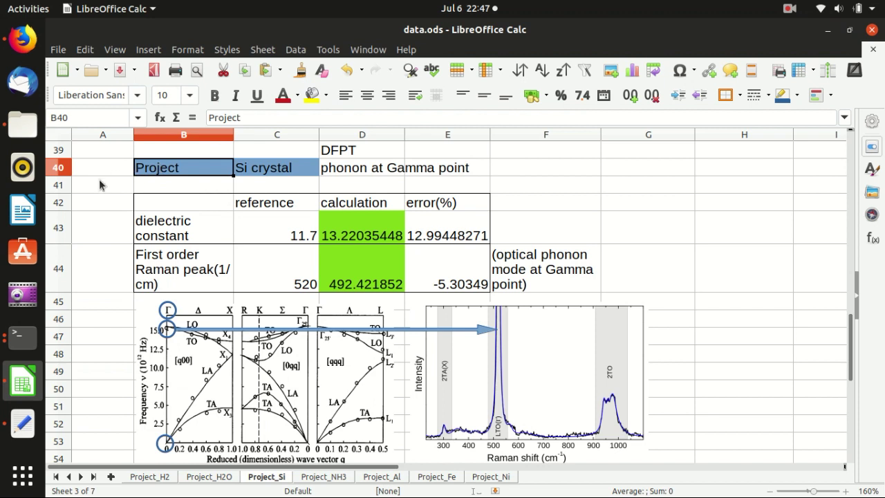